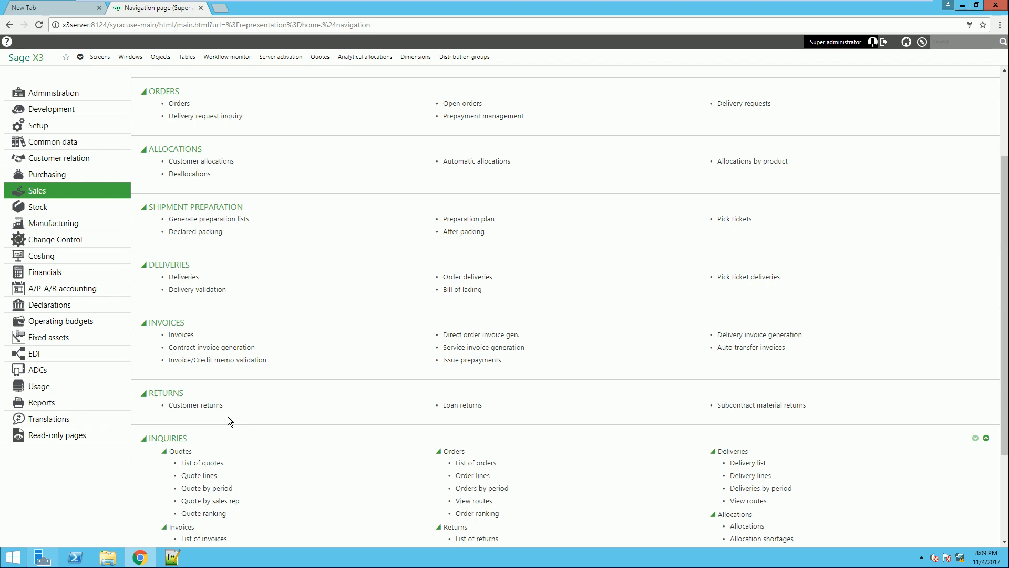
pyautogui.click(202, 405)
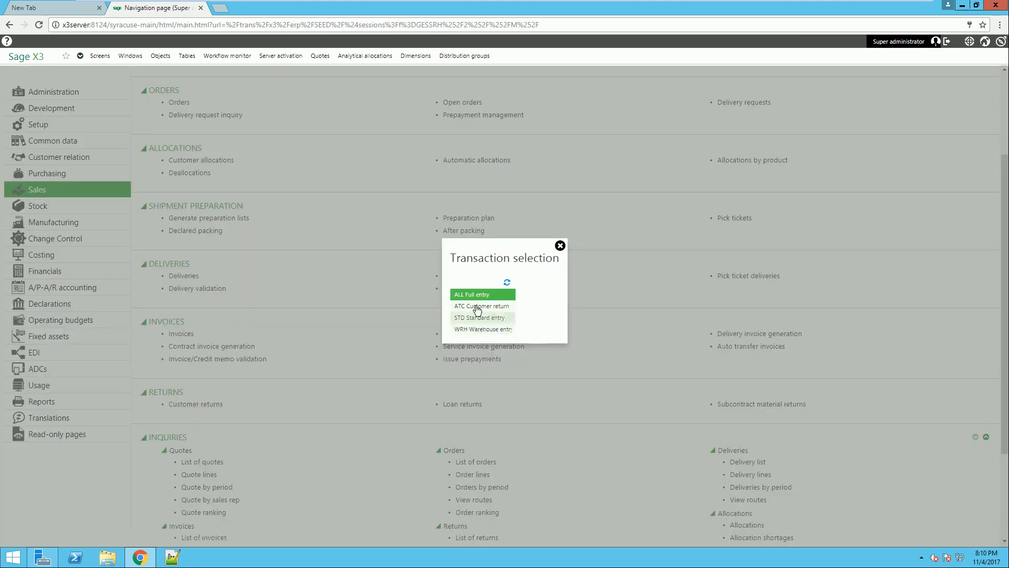
pyautogui.click(490, 295)
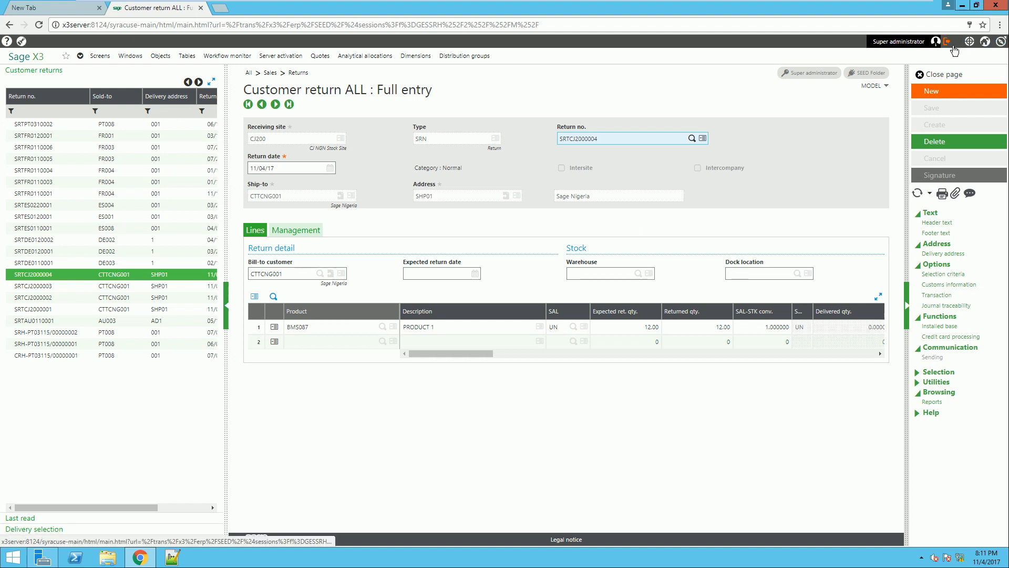
pyautogui.click(946, 77)
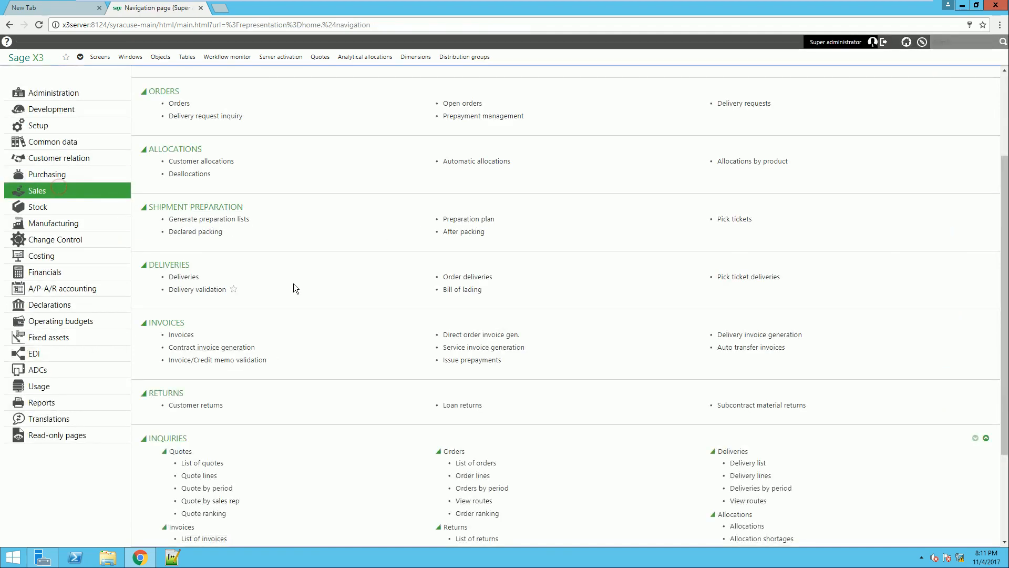
# Open the customer returns with the ALL Full entry transaction and start a new return.
pyautogui.click(206, 405)
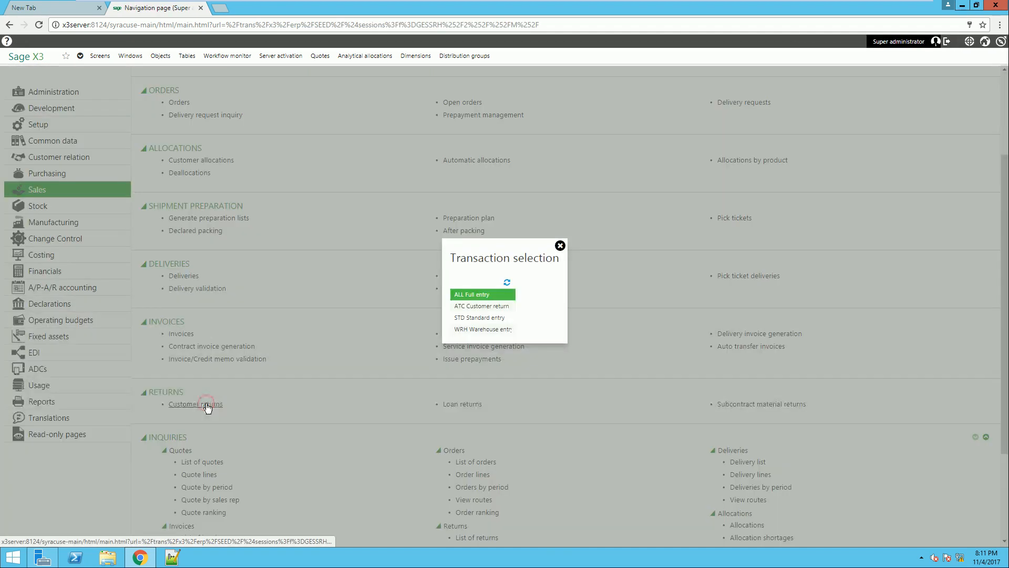
pyautogui.click(479, 295)
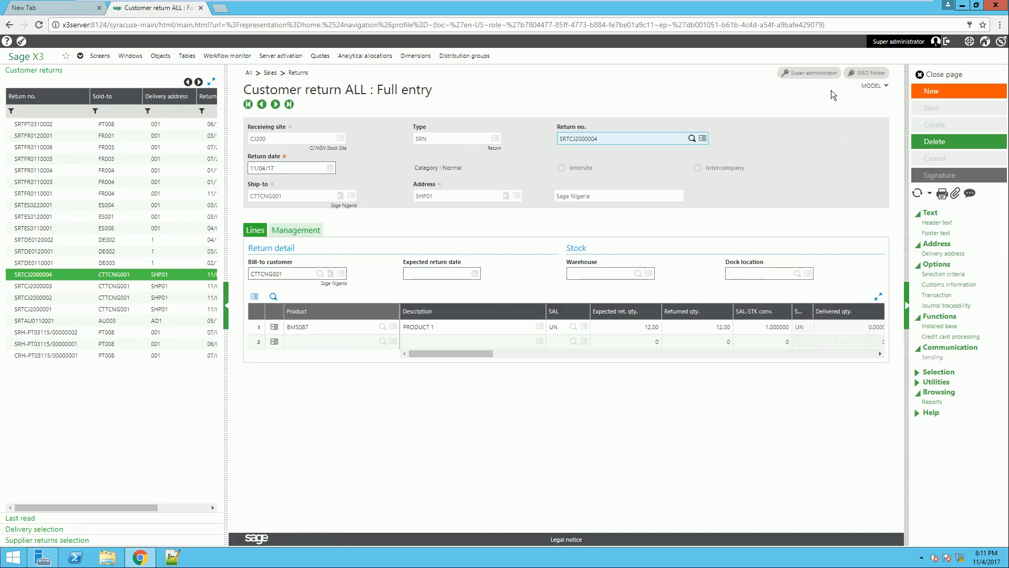
pyautogui.click(928, 95)
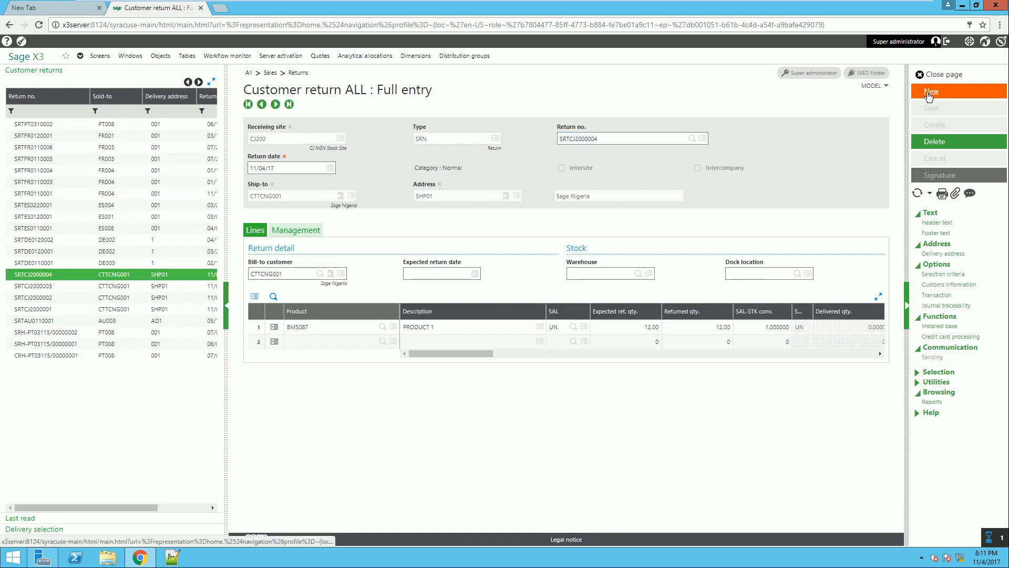
# Set the return's receiving site to CJ200, keep the SRN type, and enter the ship-to customer's code.
pyautogui.write('cj200')
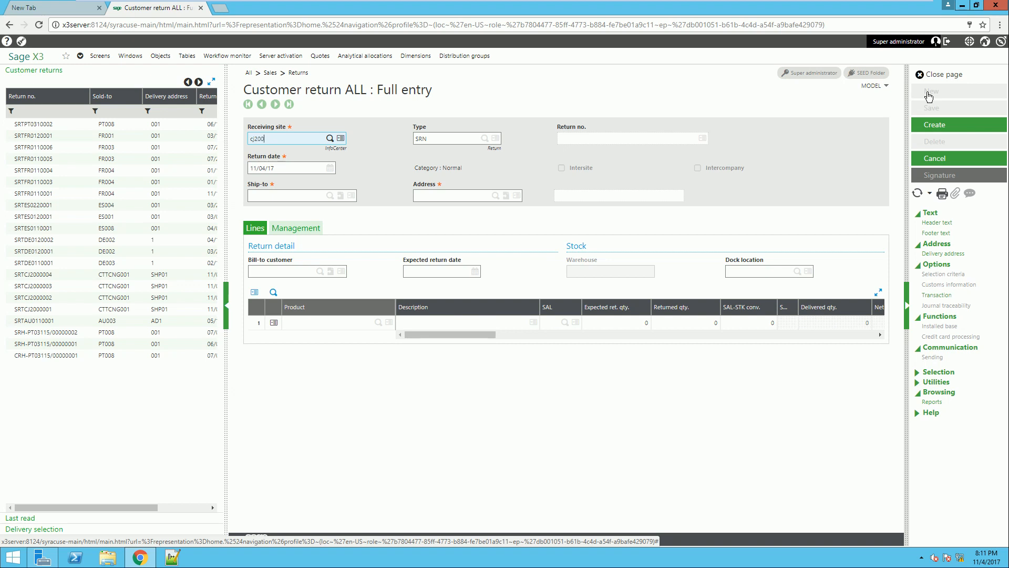
pyautogui.press('Tab')
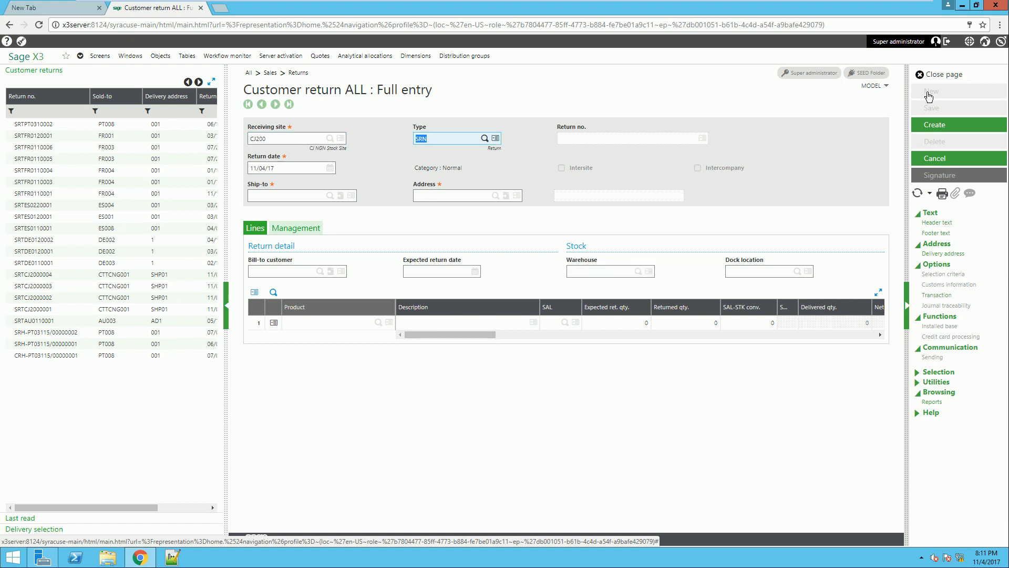
pyautogui.press('Tab')
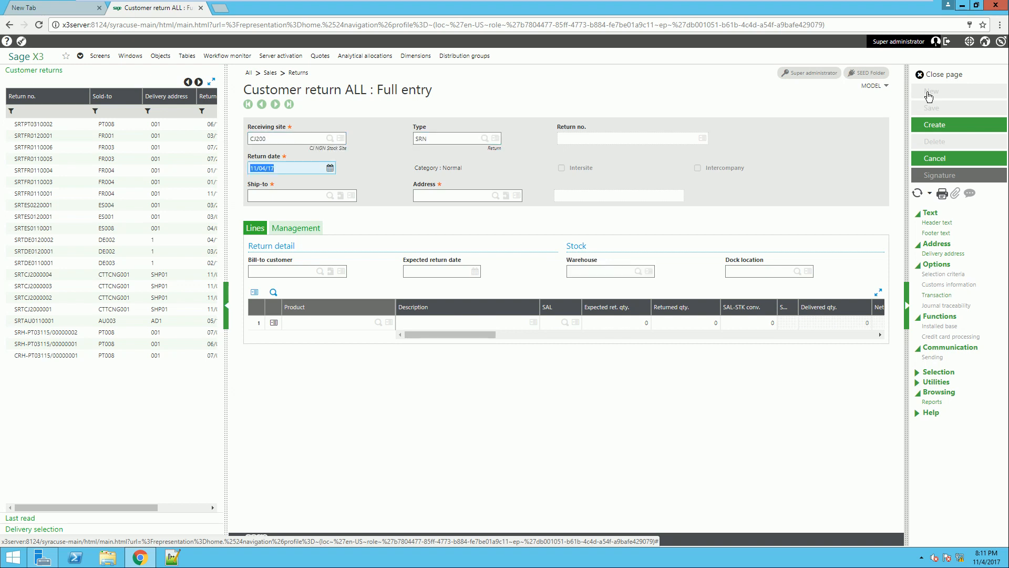
pyautogui.press('Tab')
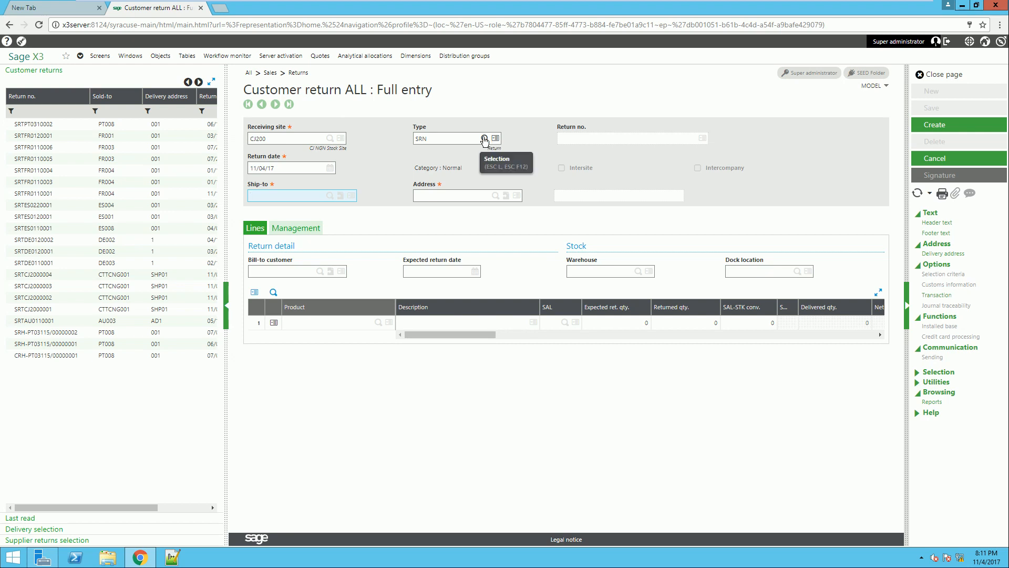
pyautogui.write('cttcng001')
pyautogui.press('Tab')
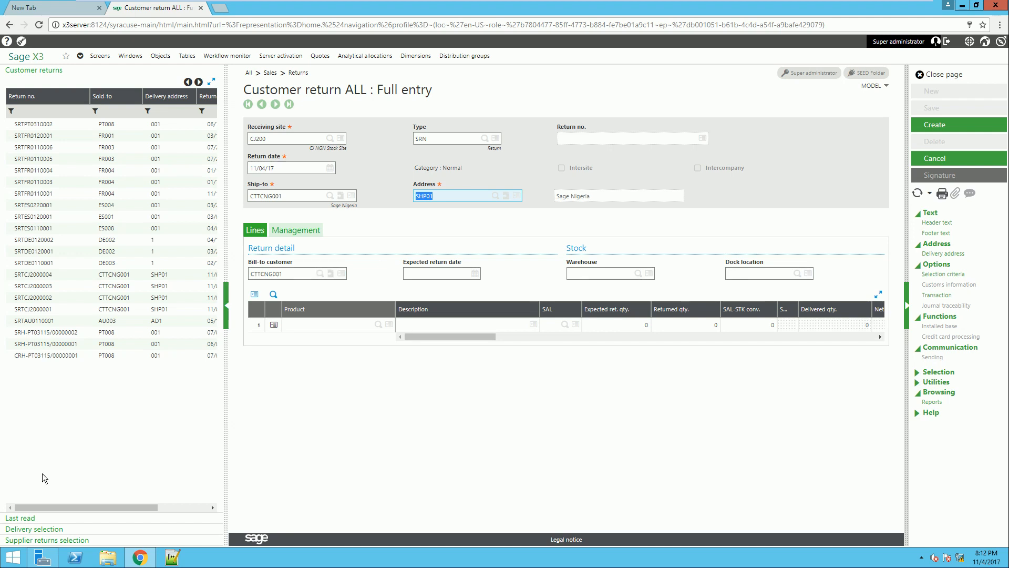
# Select the customer's delivery to bring its product lines BMS087 and BMS088 into the return.
pyautogui.click(51, 529)
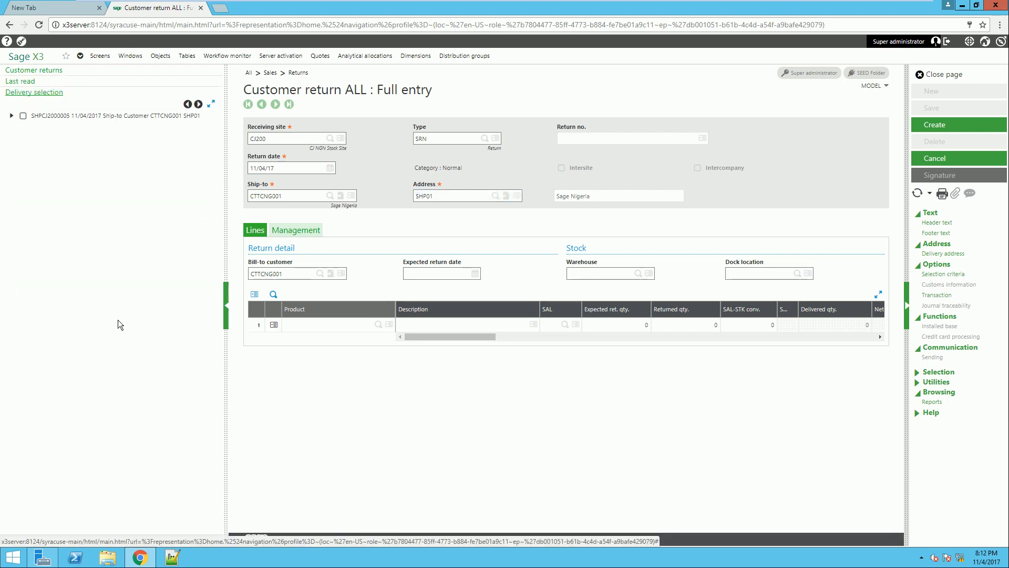
pyautogui.click(12, 116)
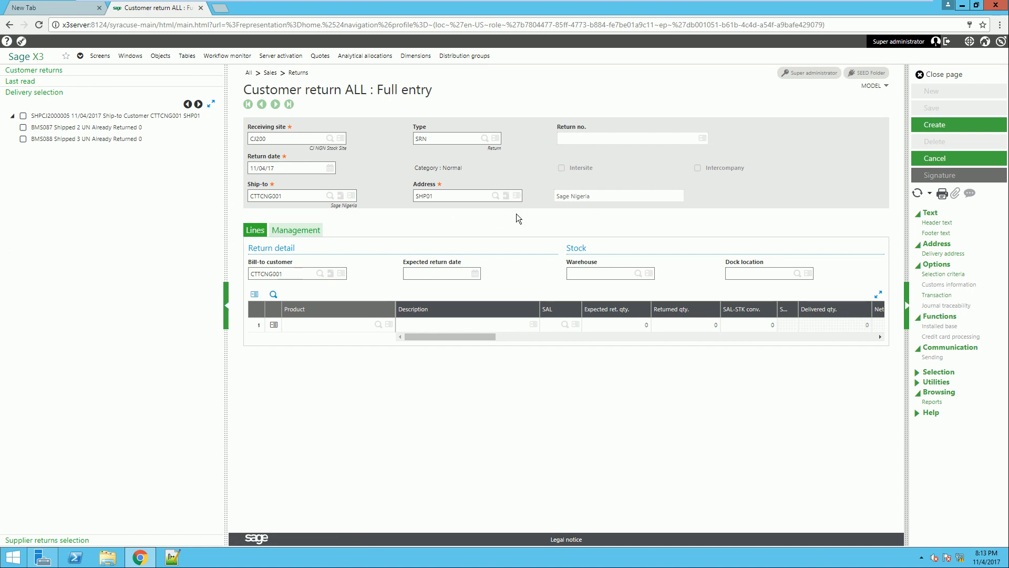
pyautogui.click(23, 116)
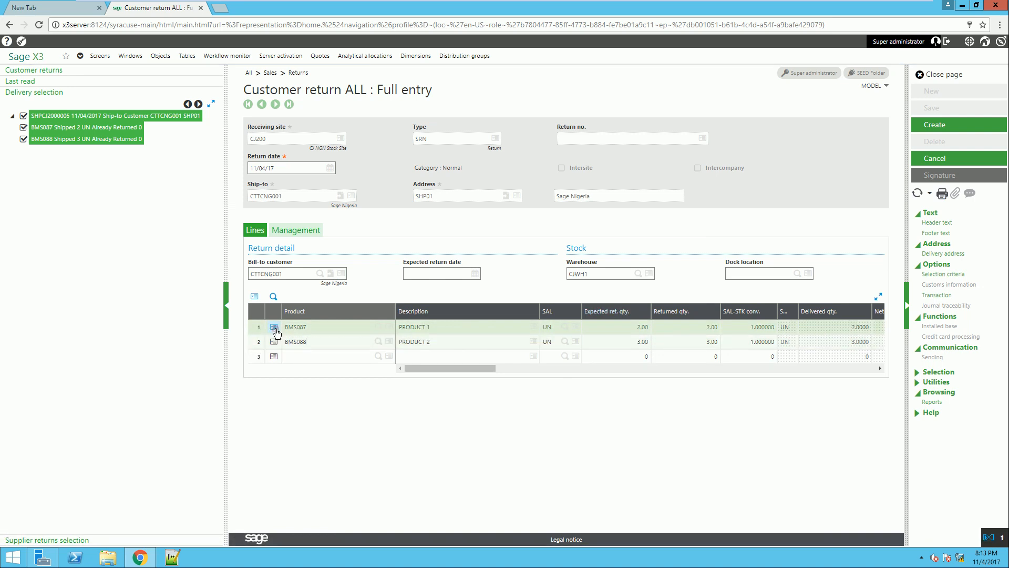
# In the details of the BMS087 line, set the return reason to DEF (Defect) and the credit memo option to Yes.
pyautogui.click(274, 328)
pyautogui.click(288, 366)
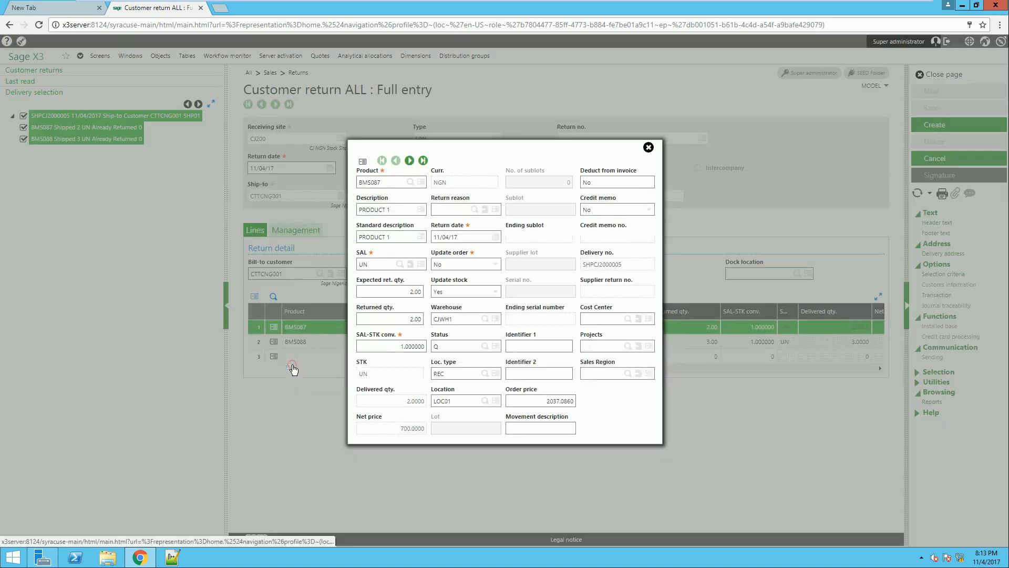
pyautogui.click(475, 209)
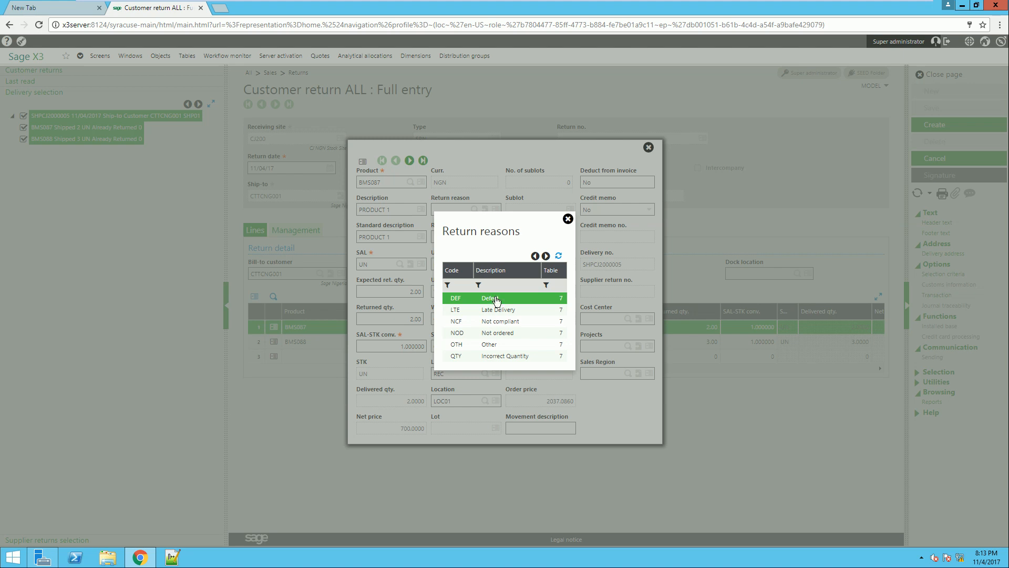
pyautogui.click(496, 301)
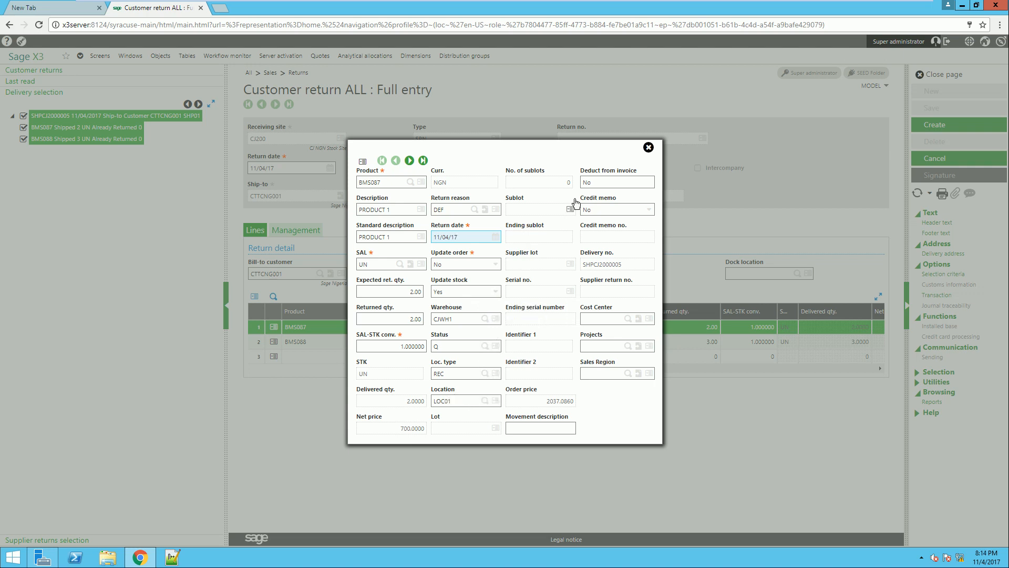
pyautogui.click(650, 213)
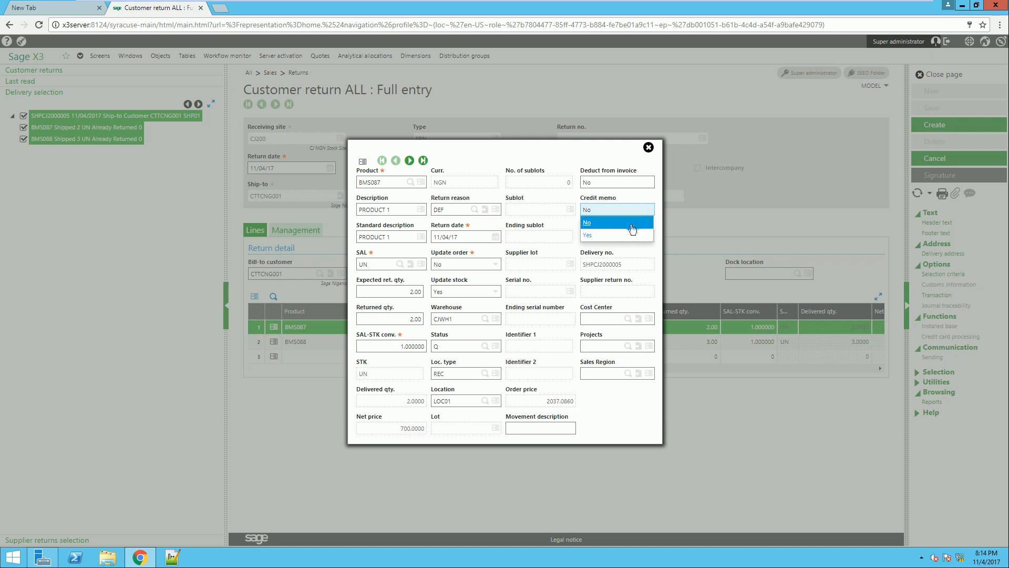
pyautogui.click(588, 236)
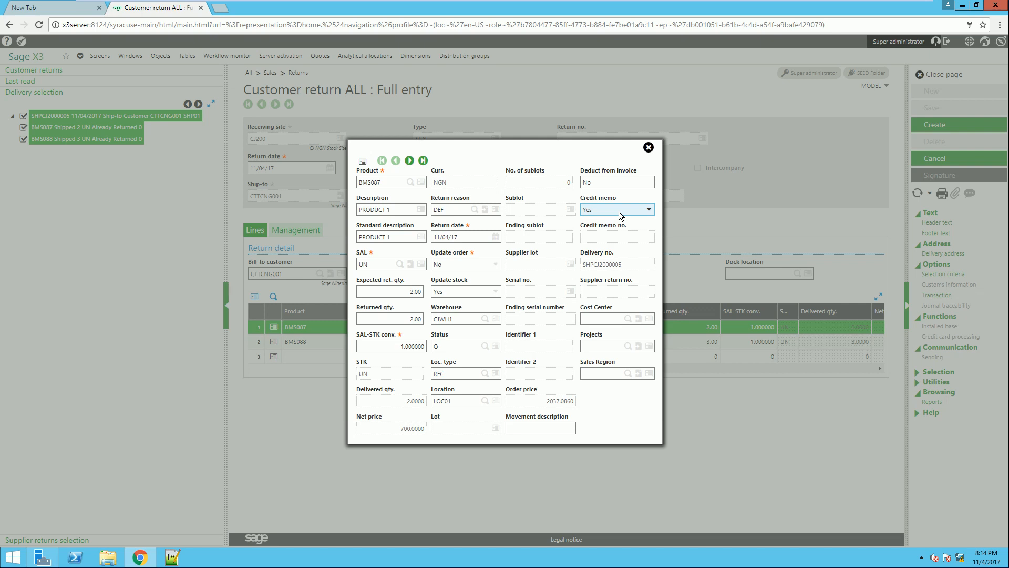
pyautogui.click(649, 148)
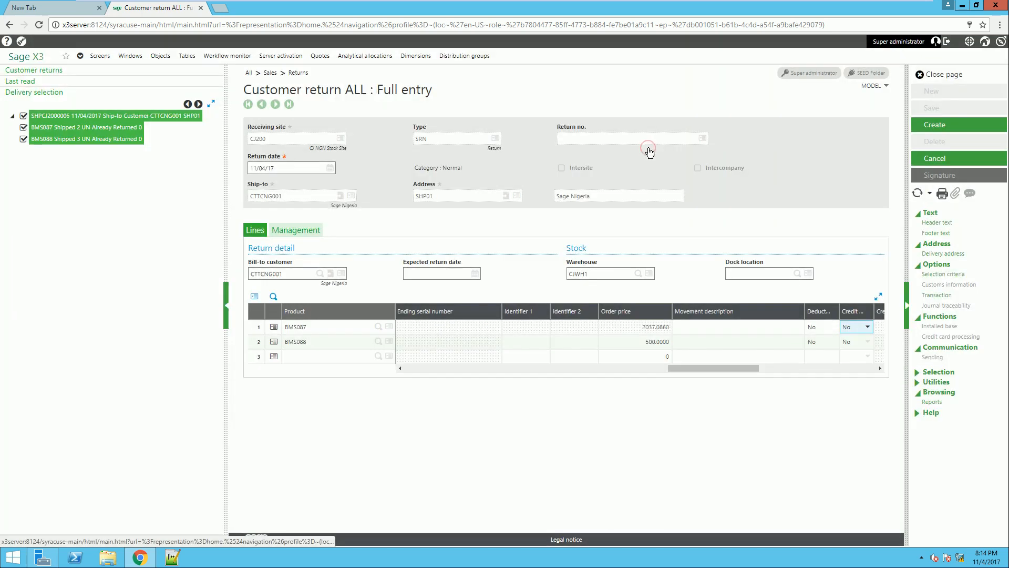
# Create the customer return and leave it without printing labels.
pyautogui.click(932, 128)
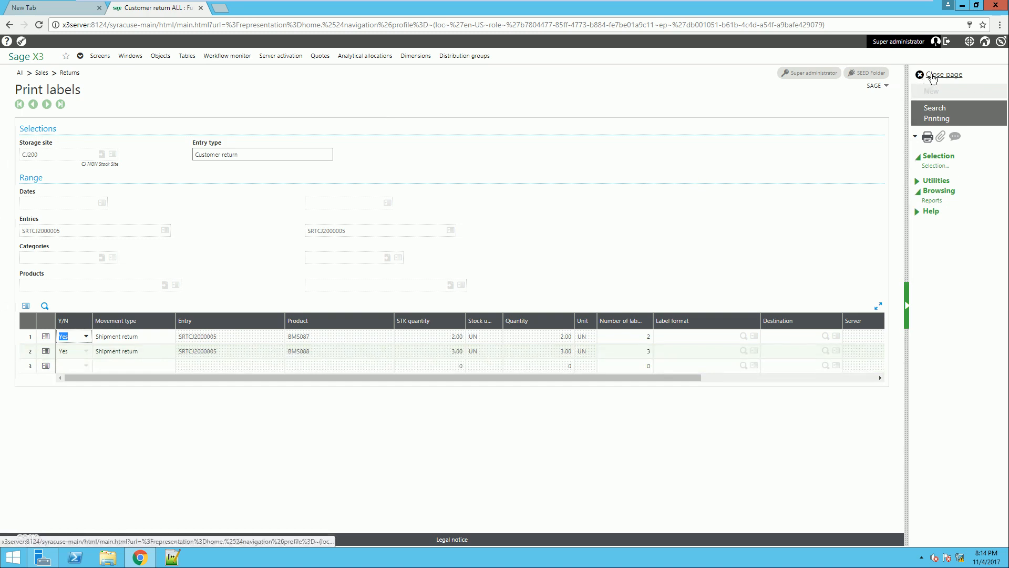
pyautogui.click(933, 75)
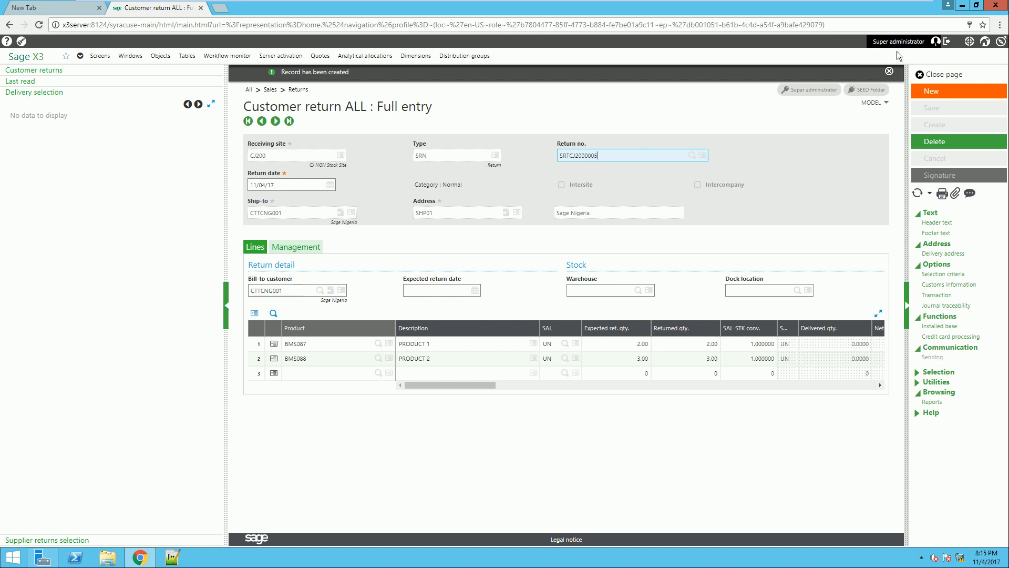
pyautogui.click(938, 77)
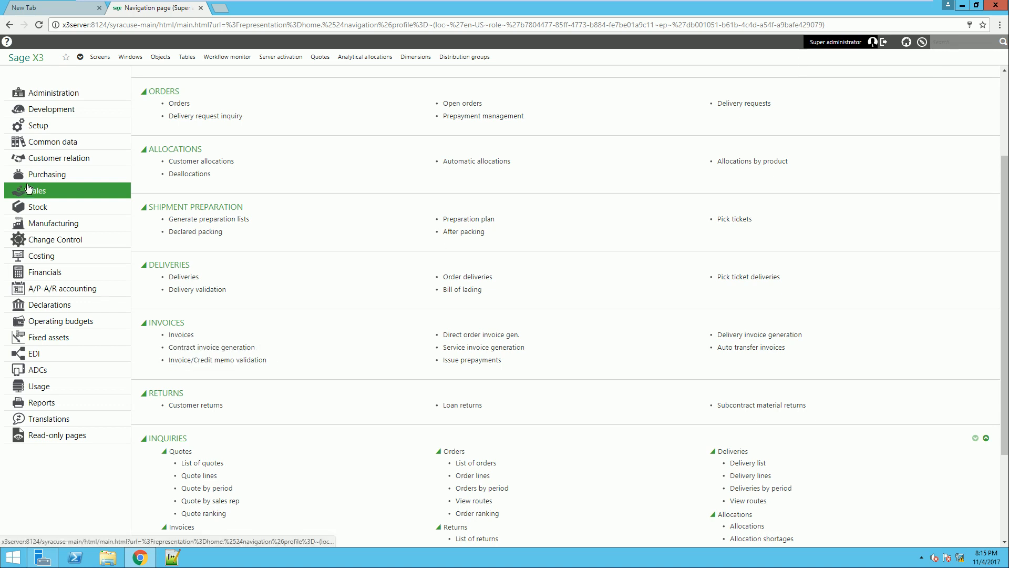
# Open the sales invoices with the AAL Full entry credit transaction and start a new credit memo.
pyautogui.click(177, 336)
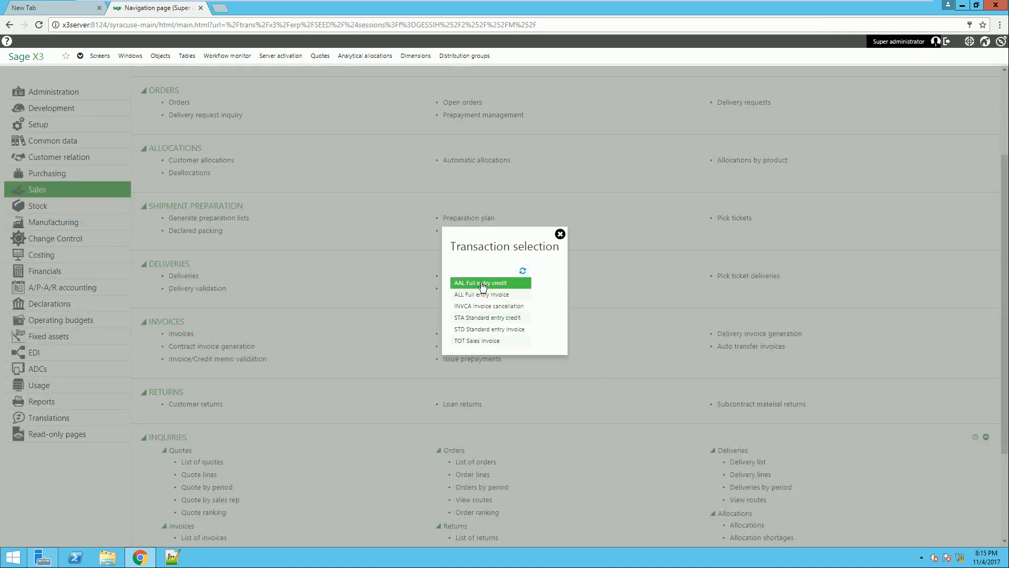
pyautogui.click(482, 283)
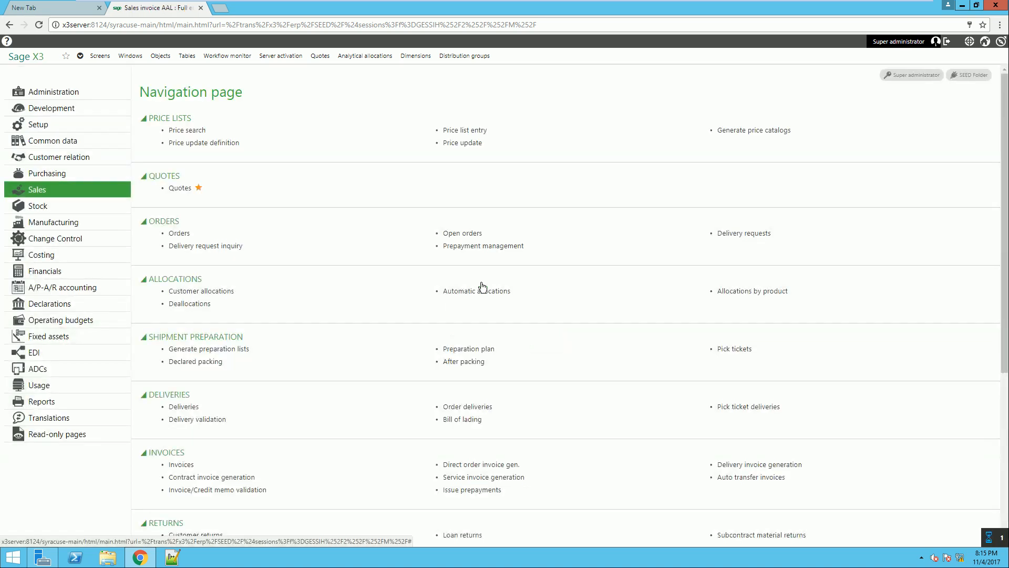
pyautogui.click(931, 92)
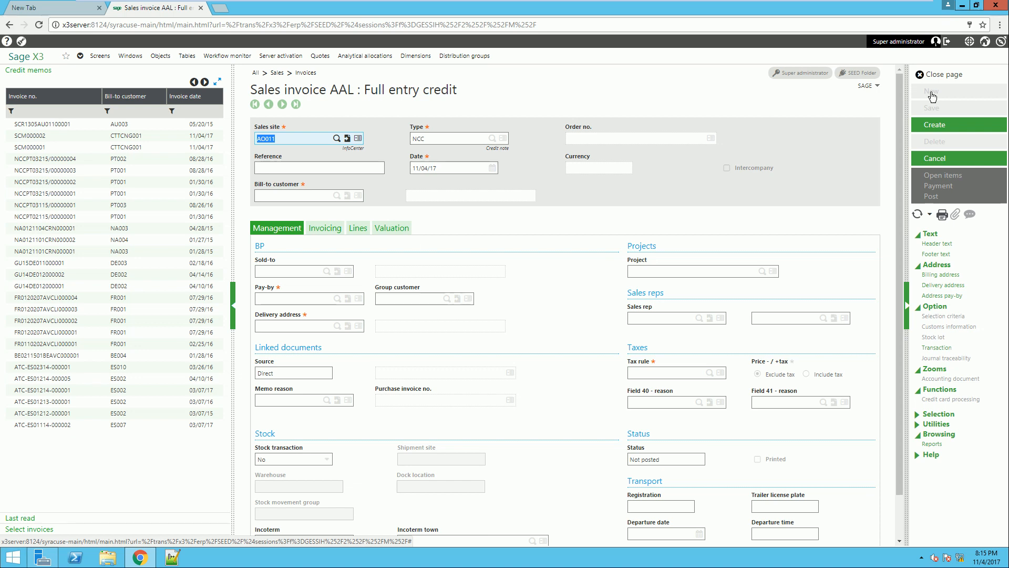
# Set the credit memo's sales site to CJ200 and its type to CRM.
pyautogui.write('cj200')
pyautogui.press('Tab')
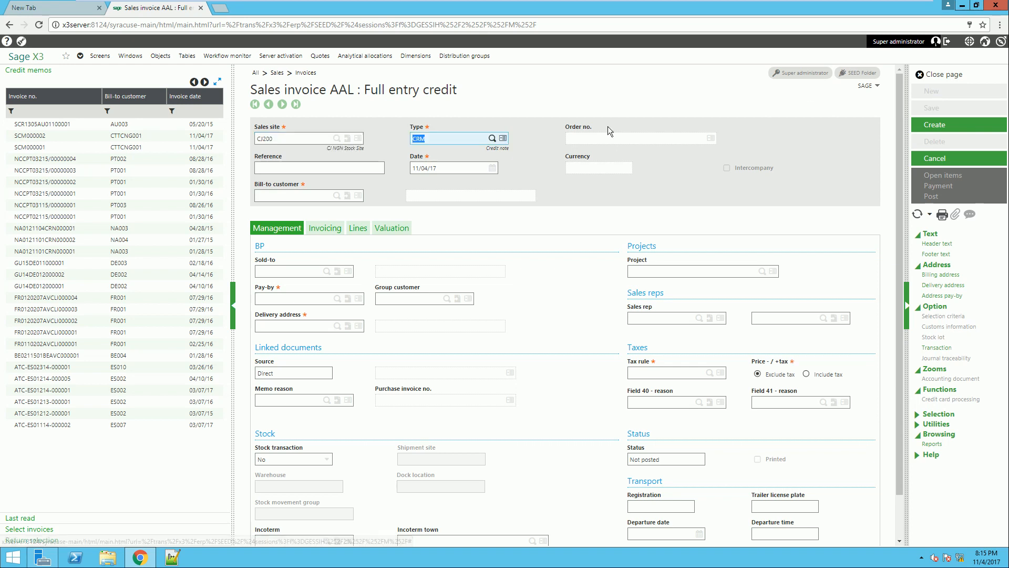
pyautogui.click(492, 137)
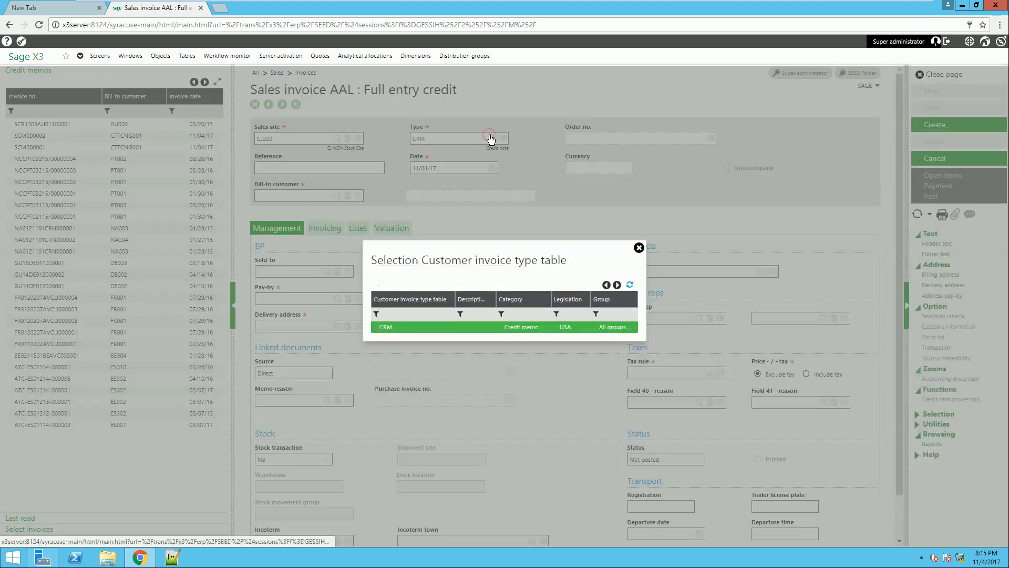
pyautogui.click(536, 327)
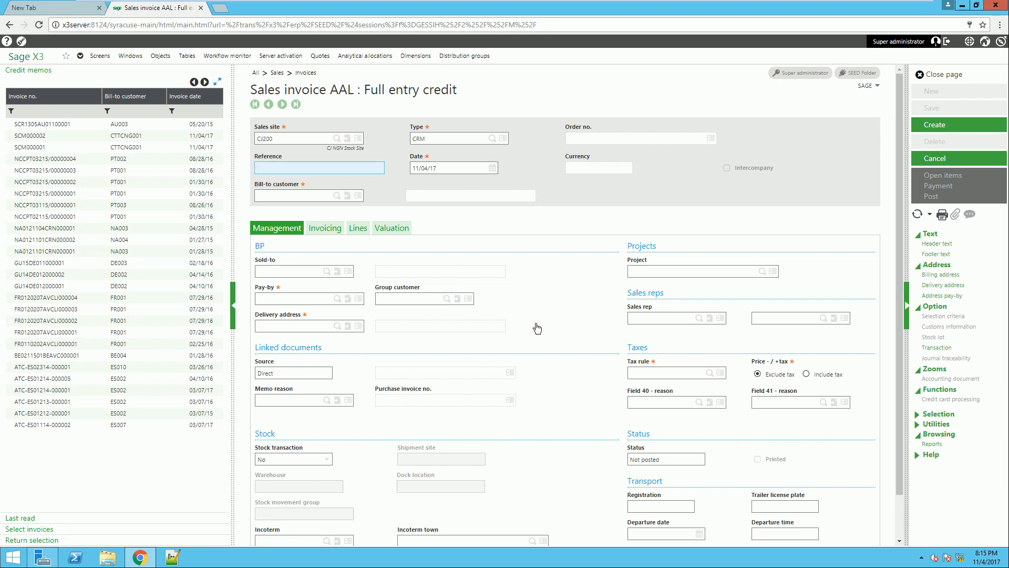
# Enter RETURN0012 as the credit memo's reference and fill in the bill-to customer's code.
pyautogui.write('RETURN0012')
pyautogui.click(297, 196)
pyautogui.write('CTTCNG001')
pyautogui.press('Tab')
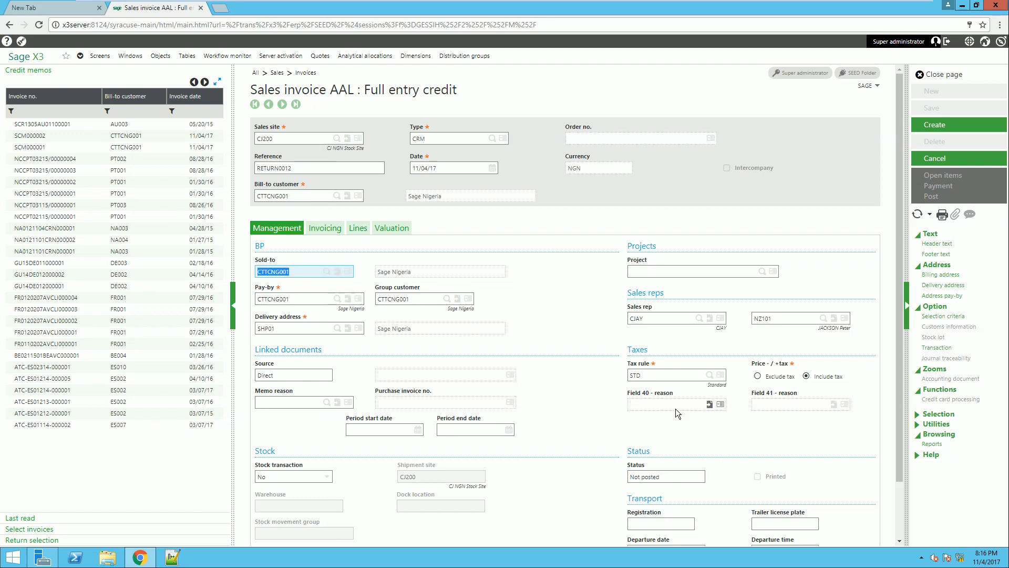
# Set the credit memo's tax rule to NTX2 and its memo reason to DEF (Faulty equipment).
pyautogui.click(649, 376)
pyautogui.press('BackSpace')
pyautogui.write('NTX2')
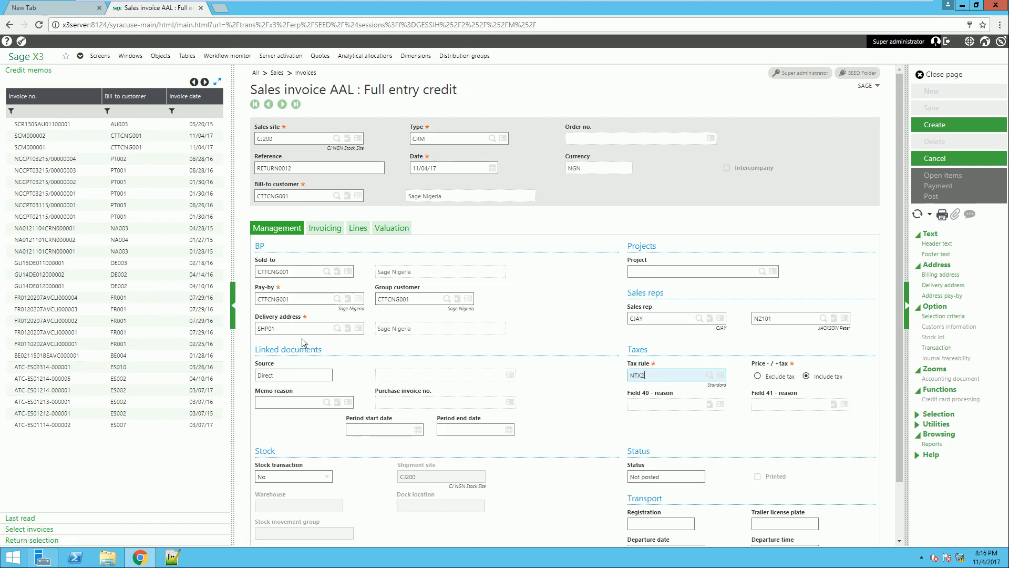
pyautogui.click(326, 402)
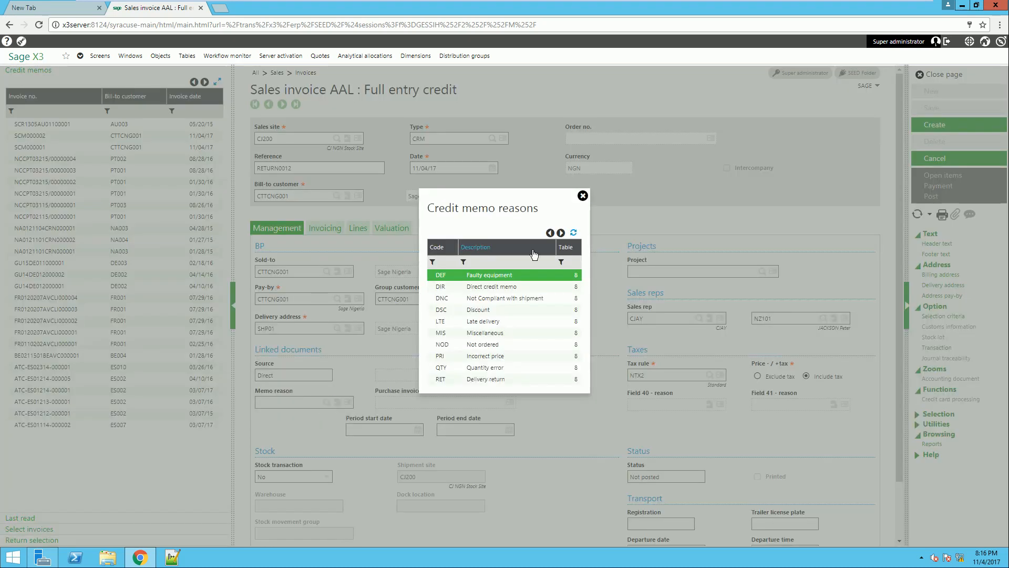
pyautogui.click(493, 277)
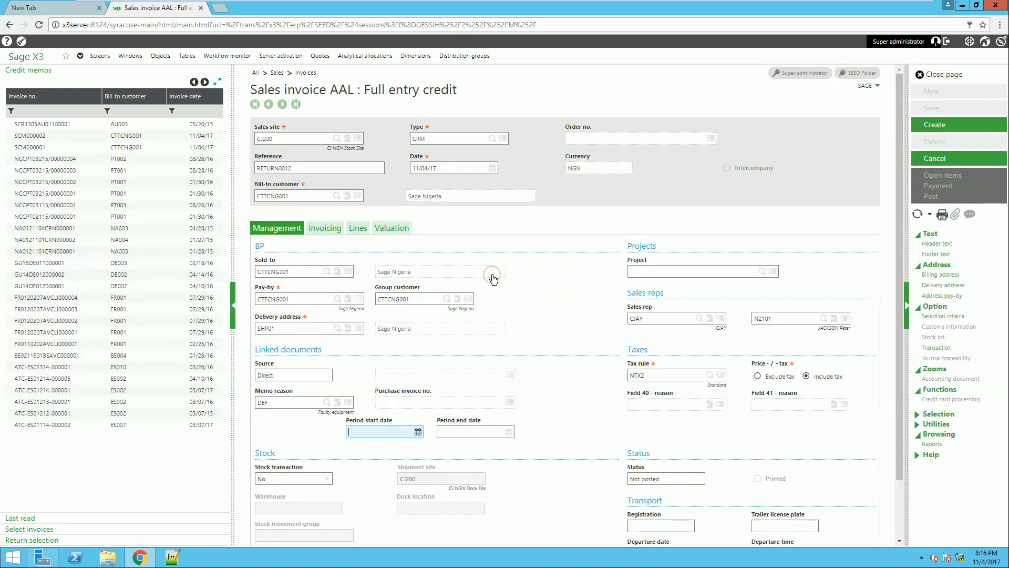
# Fill the credit memo's lines from the customer's return of 12 UN of product BMS087.
pyautogui.click(355, 230)
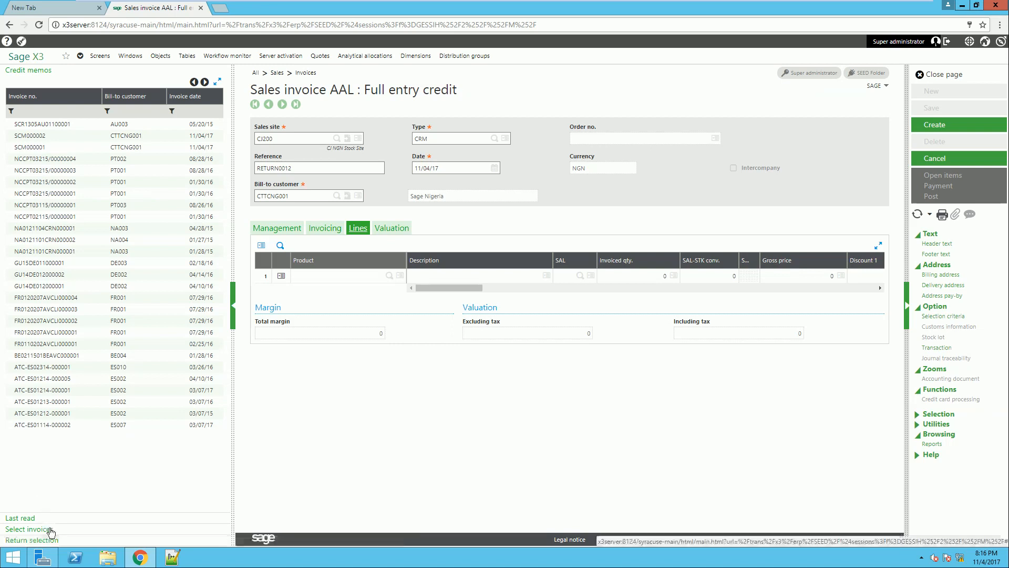
pyautogui.click(47, 541)
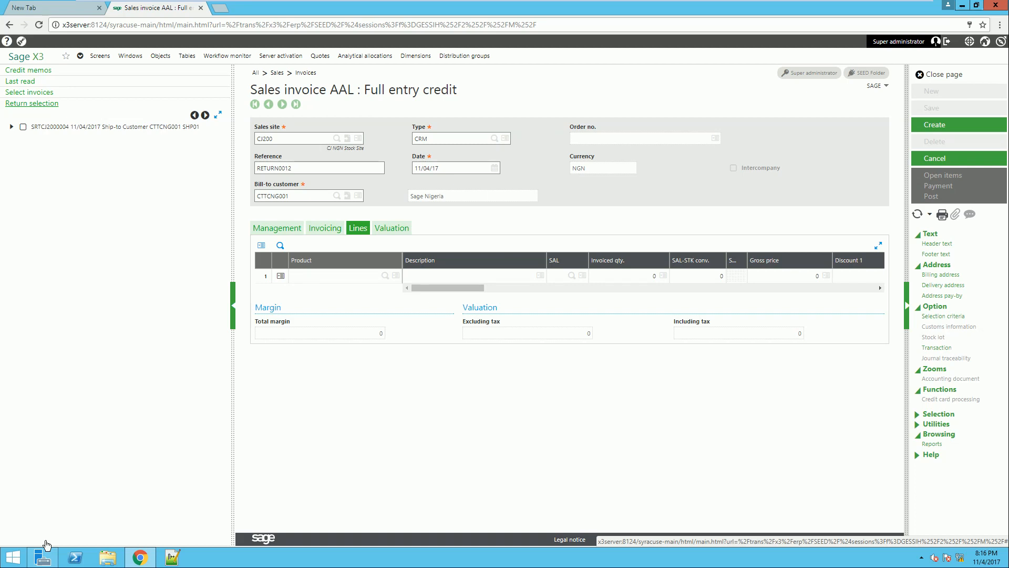
pyautogui.click(12, 127)
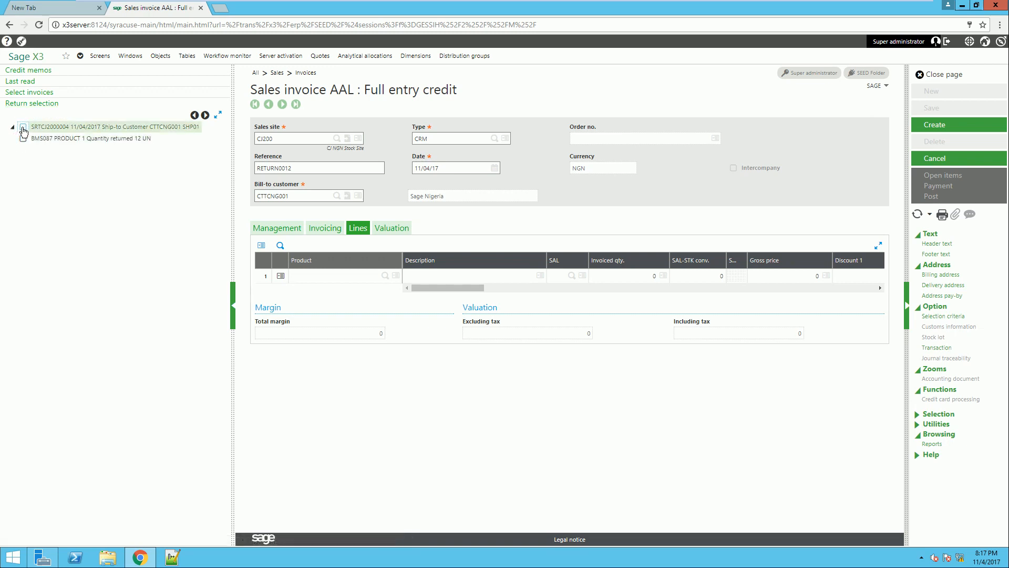
pyautogui.click(23, 128)
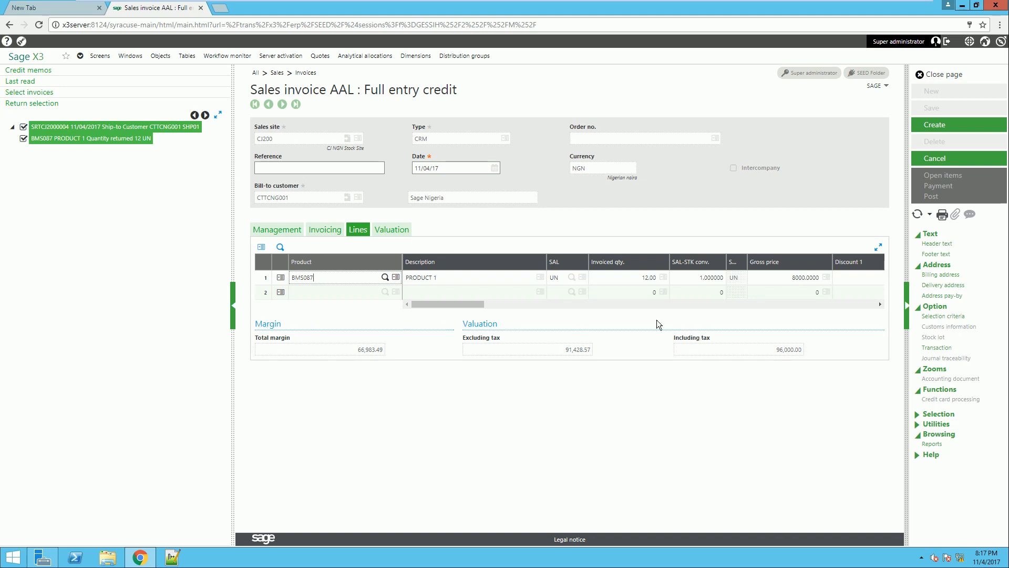
# Create the credit memo, post it and close the validation log.
pyautogui.click(934, 126)
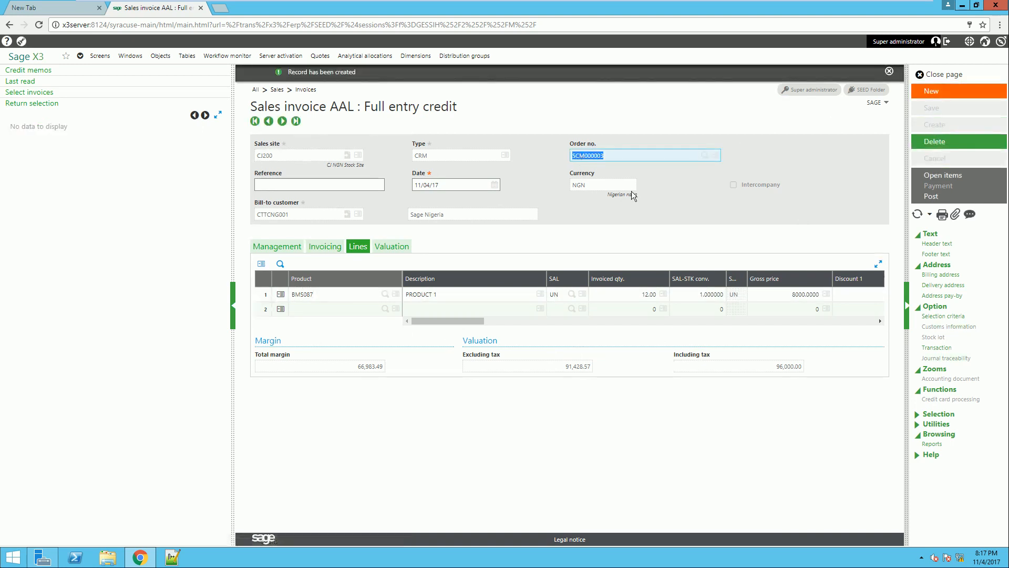
pyautogui.click(931, 202)
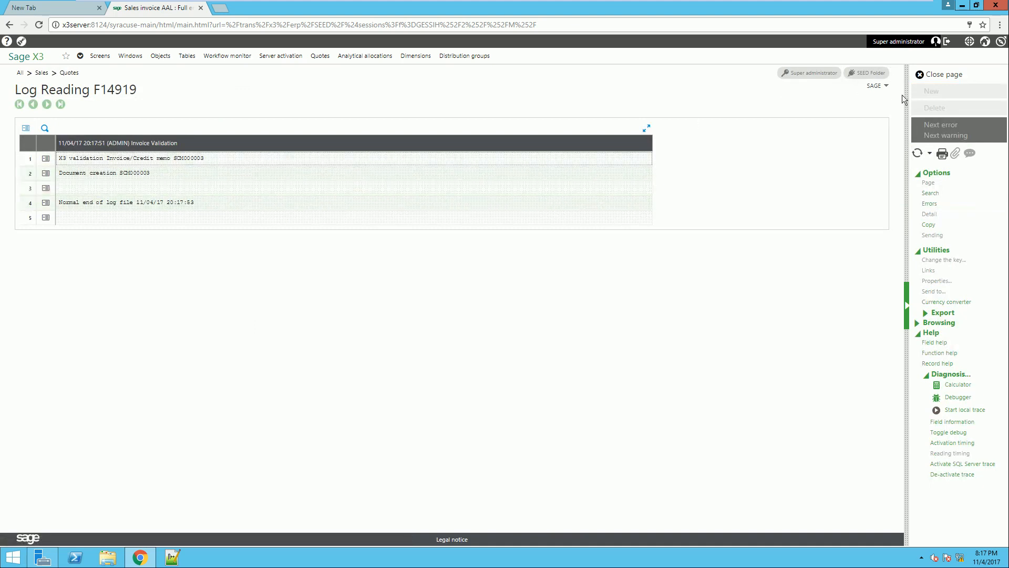
pyautogui.click(952, 75)
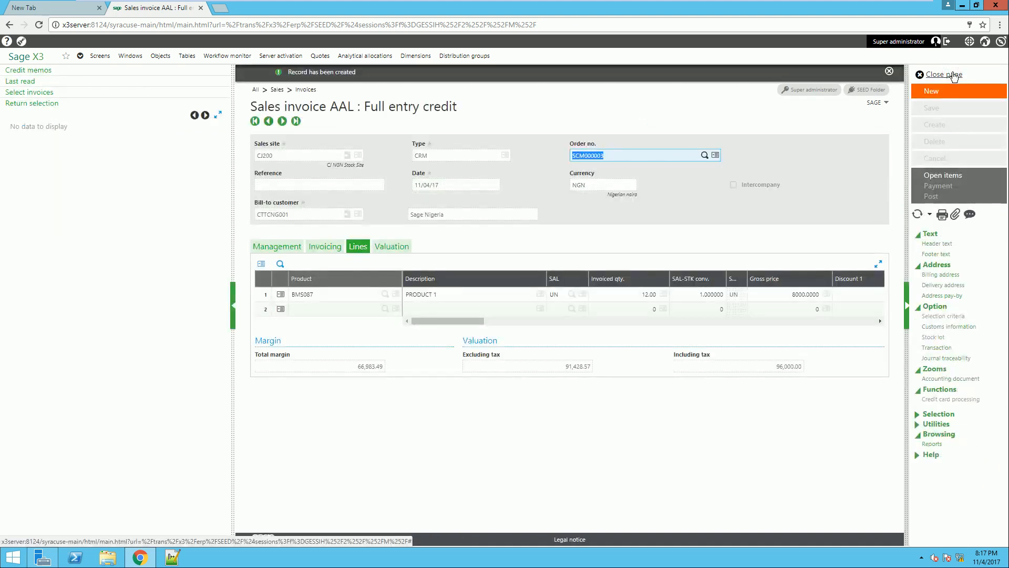
# Preview the credit memo with the SBONFACP Customer invoice portrait report, clear the finished print request and close the credit memo.
pyautogui.click(941, 214)
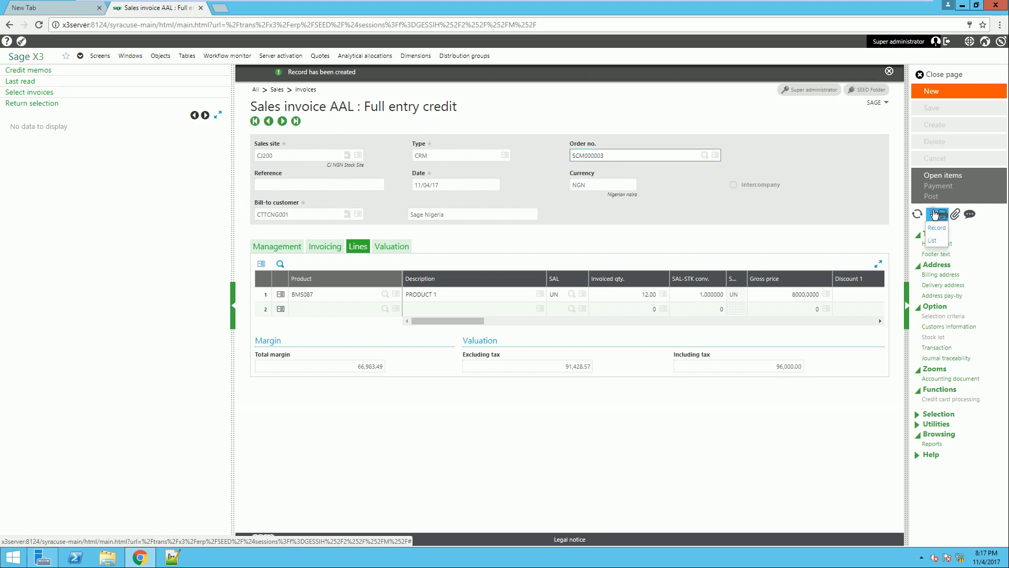
pyautogui.click(935, 229)
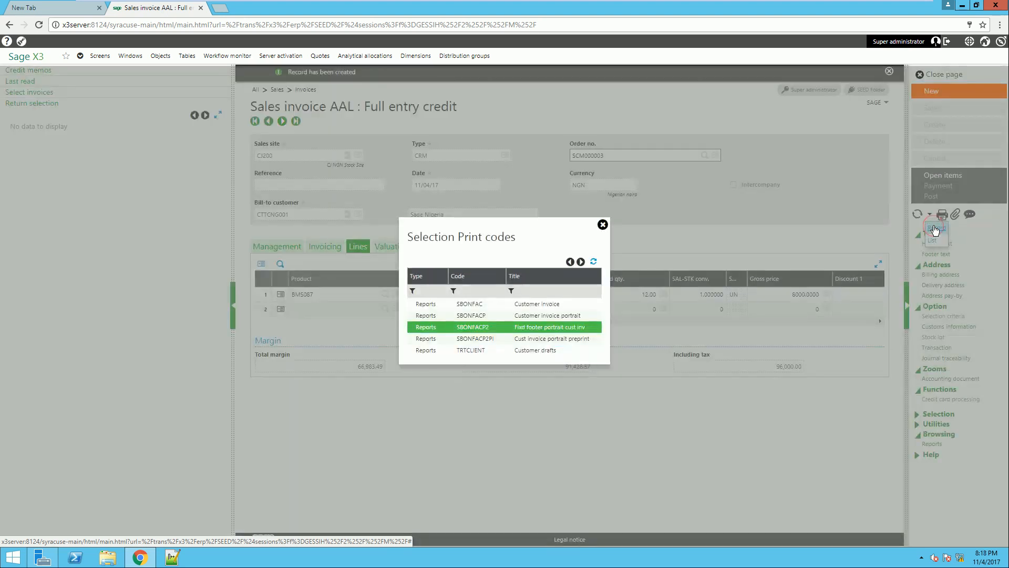
pyautogui.click(574, 315)
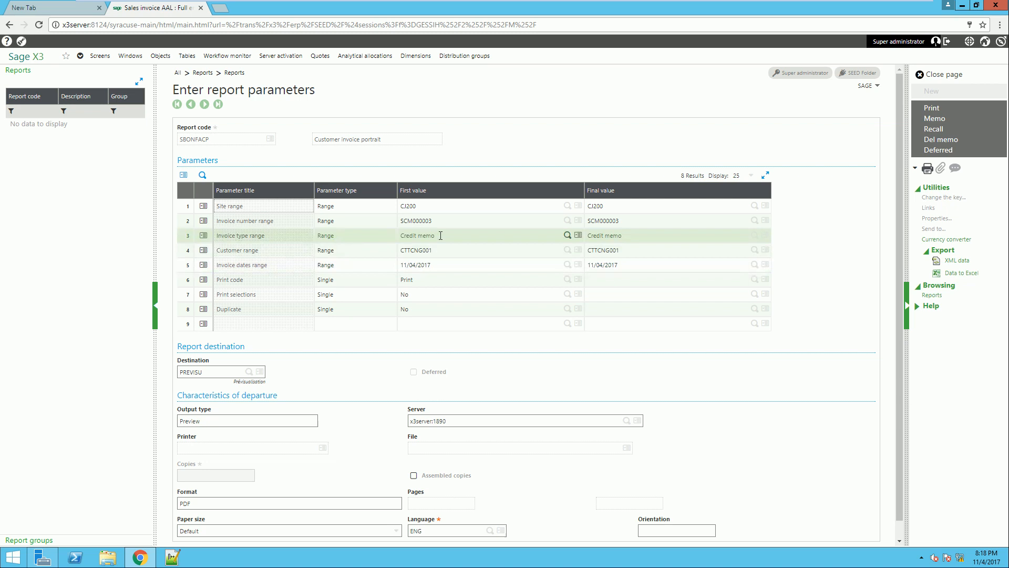
pyautogui.click(933, 109)
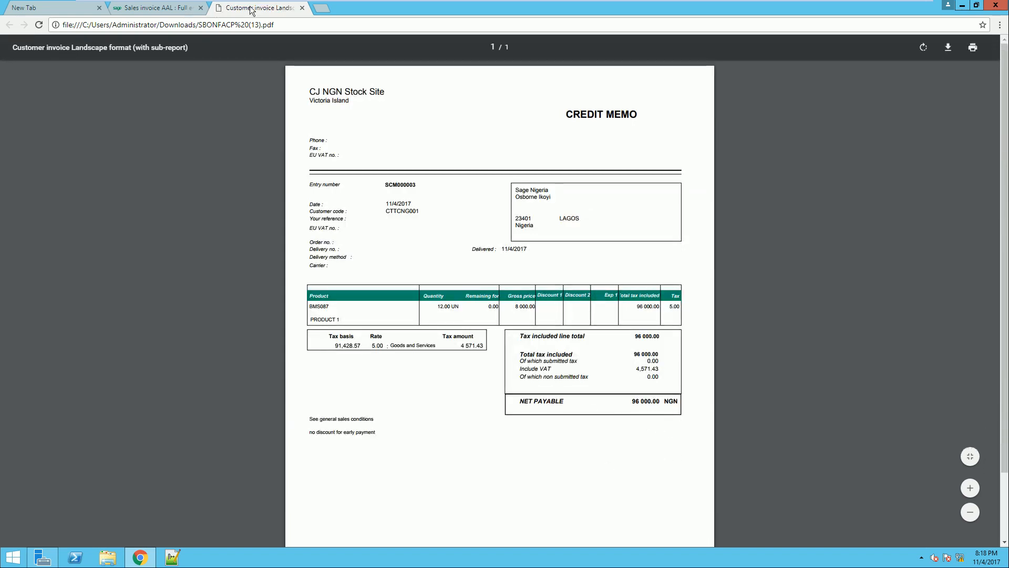
pyautogui.click(302, 8)
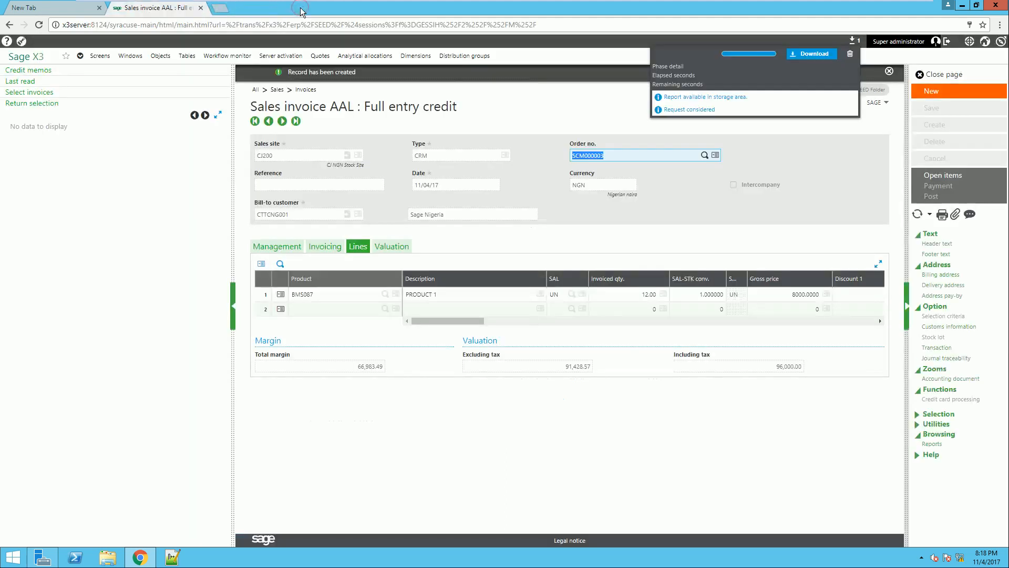
pyautogui.click(850, 53)
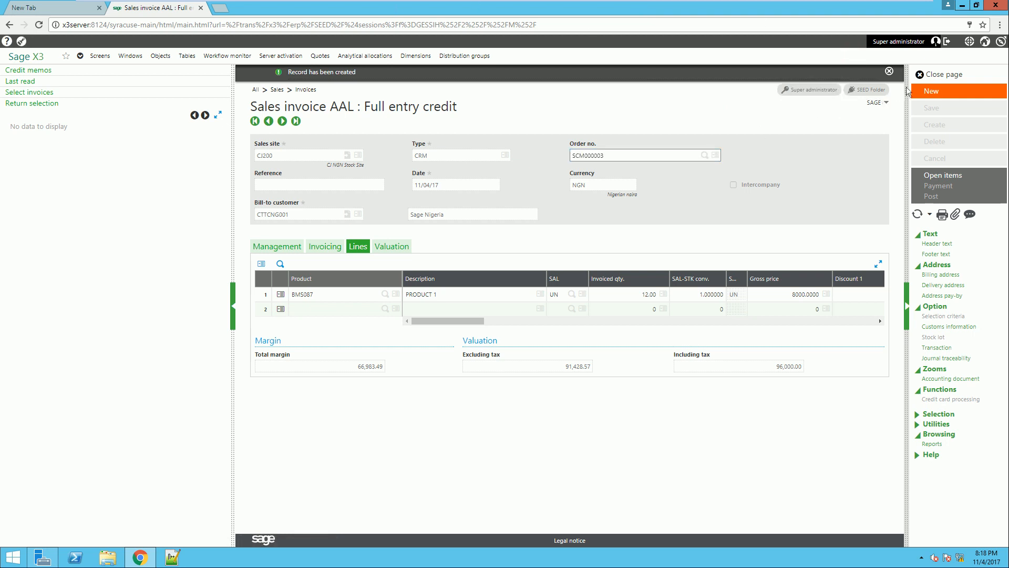
pyautogui.click(938, 74)
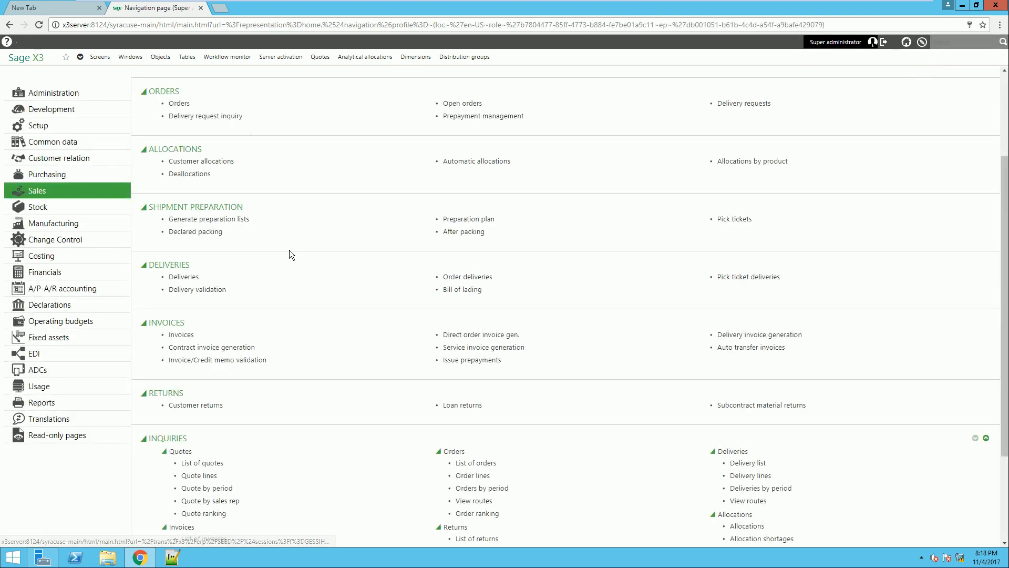
# Preview the SRETURN Sales return list report for company CJ10 and read through the returns.
pyautogui.click(42, 402)
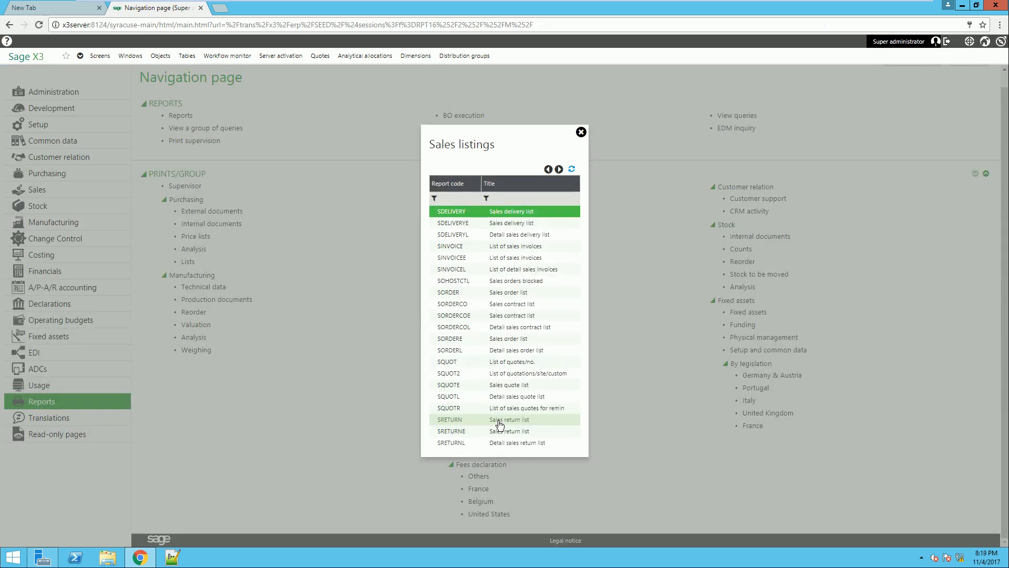
pyautogui.click(514, 420)
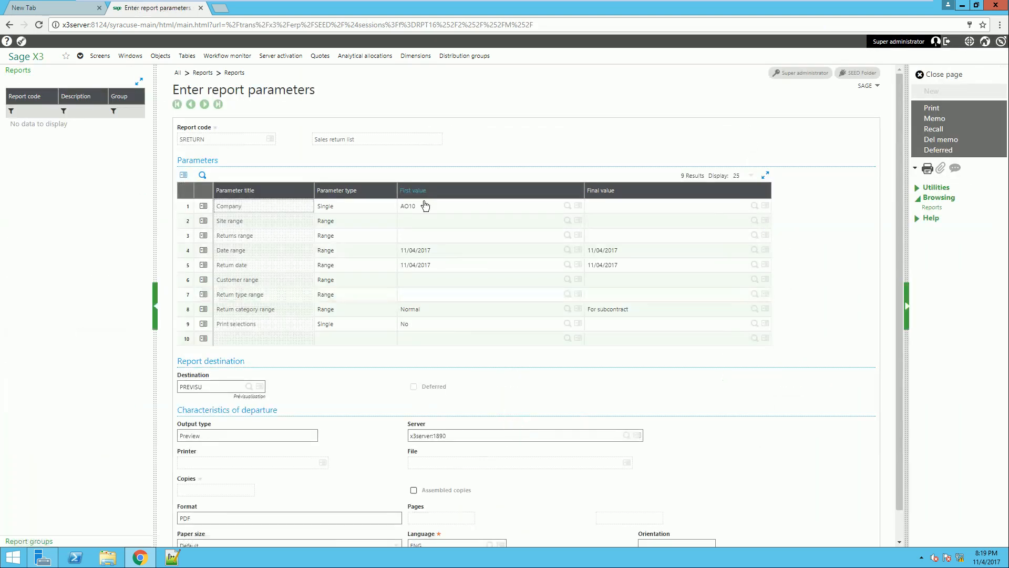
pyautogui.click(424, 205)
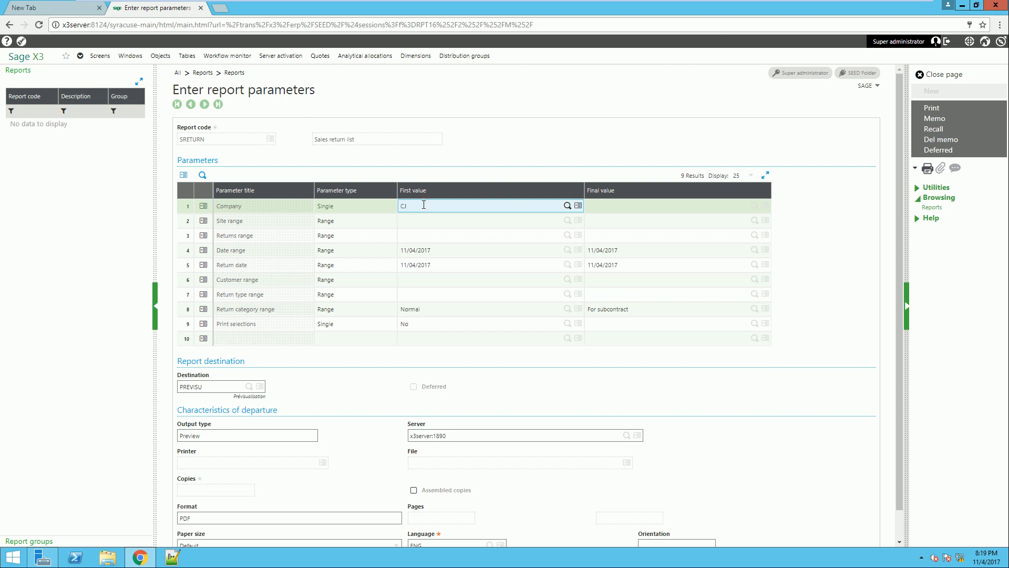
pyautogui.press('Tab')
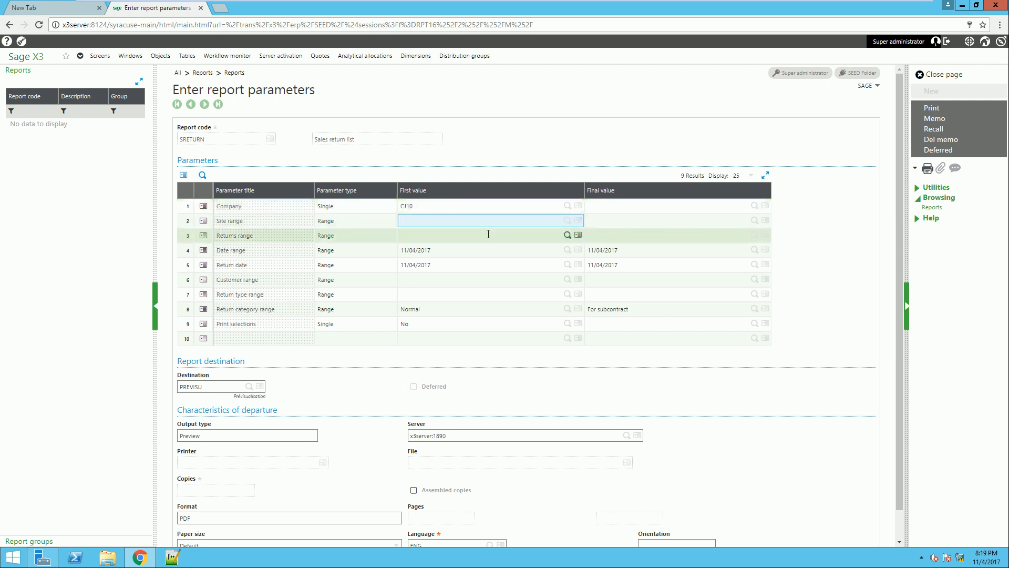
pyautogui.click(937, 109)
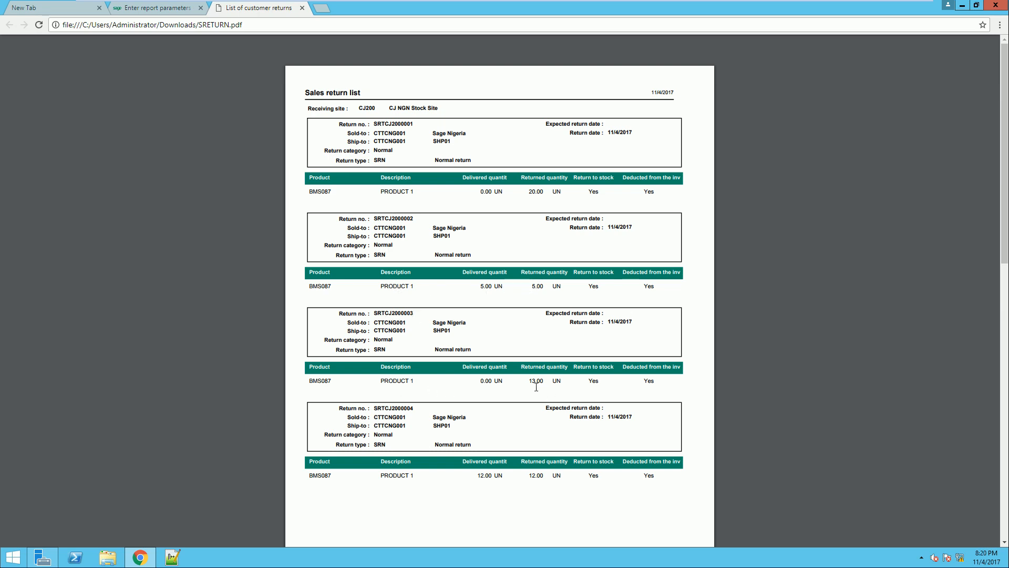
pyautogui.moveTo(1004, 231); pyautogui.dragTo(1002, 457)
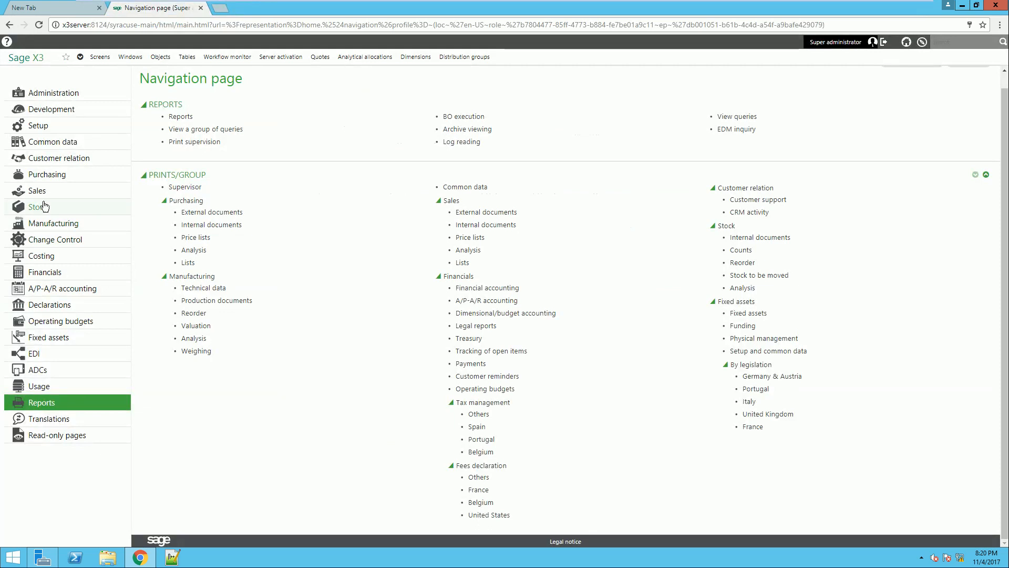
# Run the sales inquiry List of returns for company CJ10 and return site CJ200, and review all its columns.
pyautogui.click(37, 190)
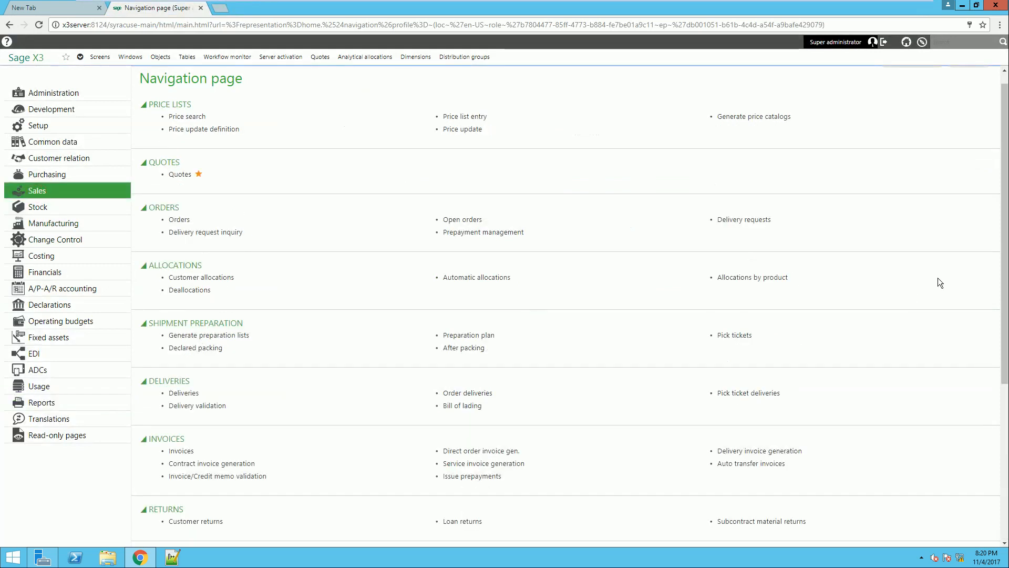
pyautogui.moveTo(1004, 276); pyautogui.dragTo(1006, 448)
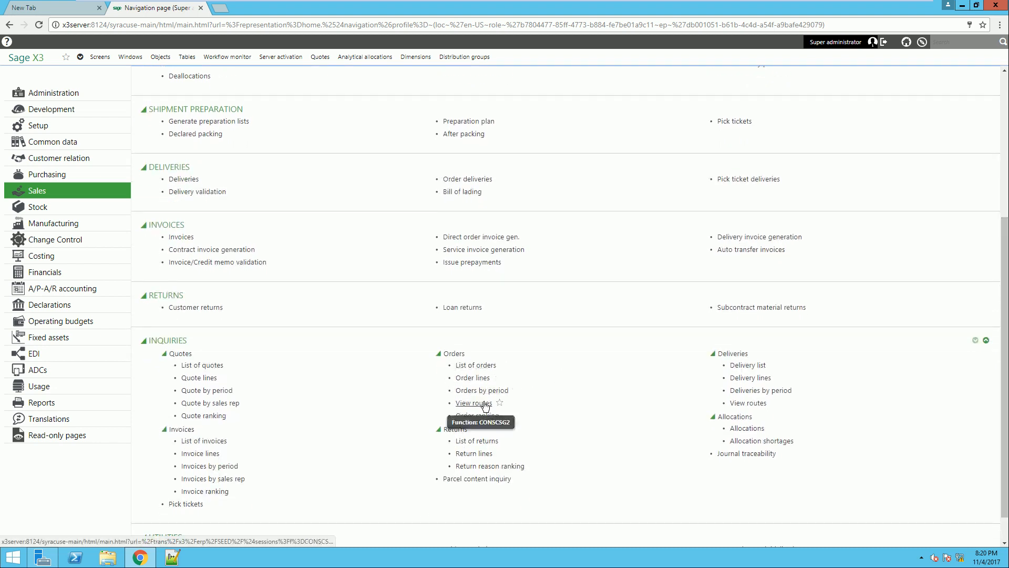
pyautogui.click(476, 441)
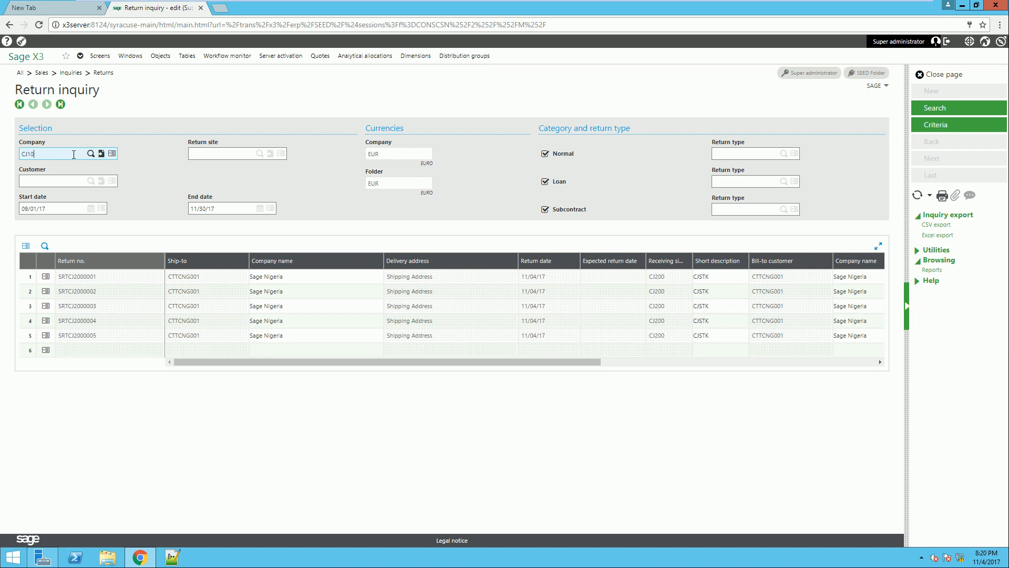
pyautogui.press('Tab')
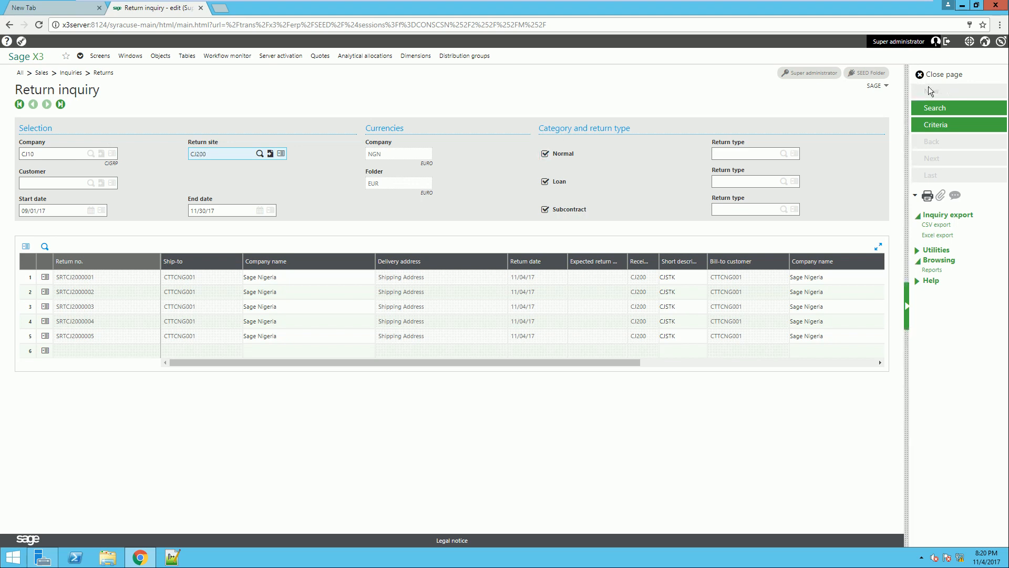
pyautogui.click(935, 108)
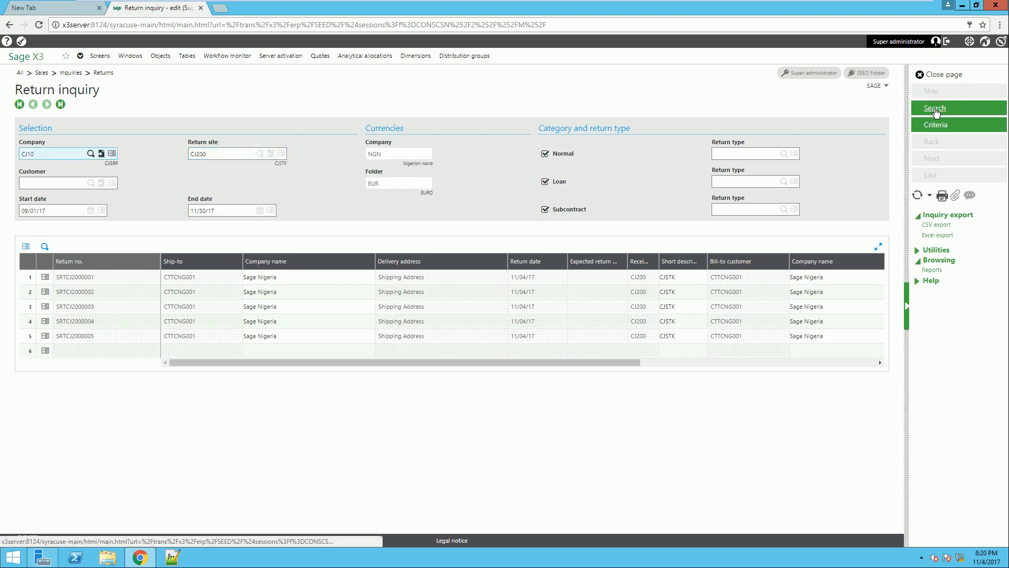
pyautogui.click(388, 363)
pyautogui.moveTo(388, 367); pyautogui.dragTo(419, 355)
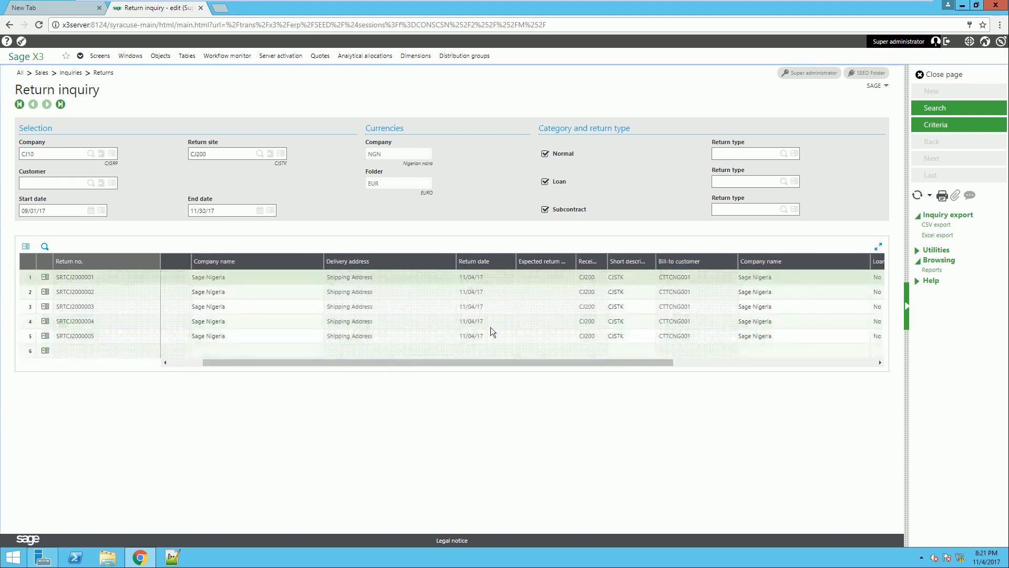
pyautogui.moveTo(584, 361); pyautogui.dragTo(786, 366)
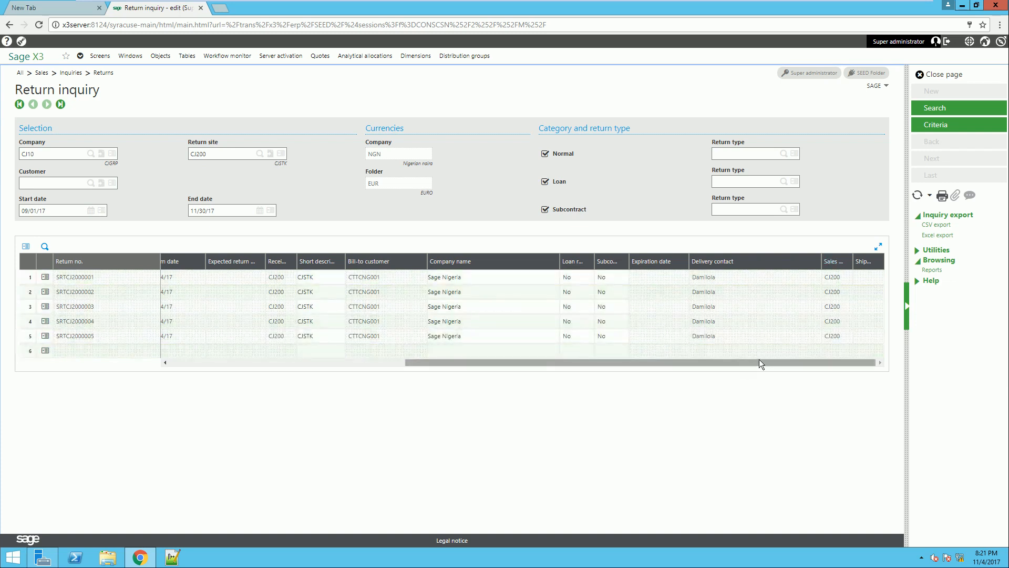
pyautogui.moveTo(703, 363); pyautogui.dragTo(382, 384)
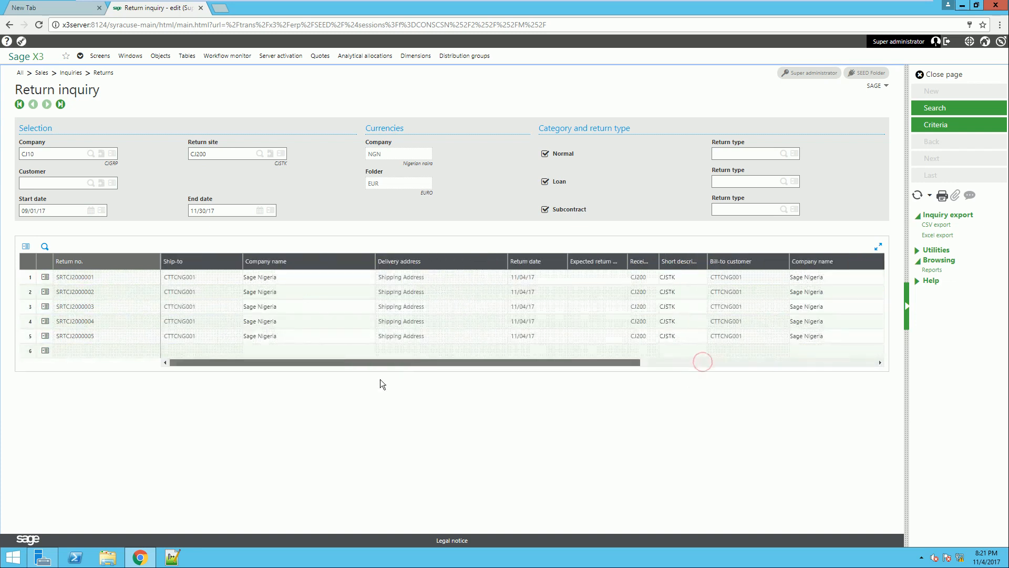
pyautogui.click(937, 79)
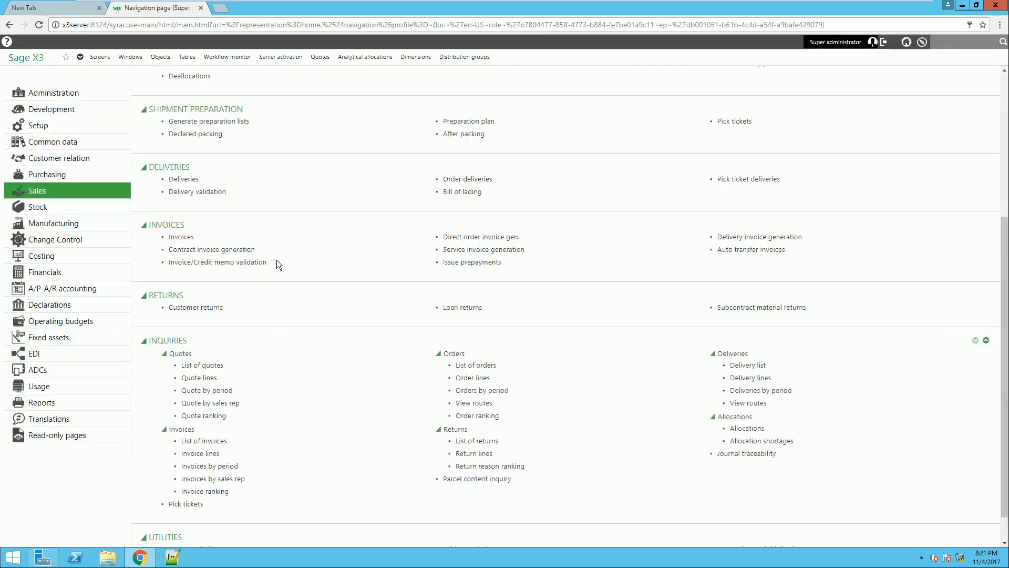
# Run the sales List of invoices inquiry for company CJ10 and site CJ200 without the Invoice category, and review all its columns.
pyautogui.click(198, 442)
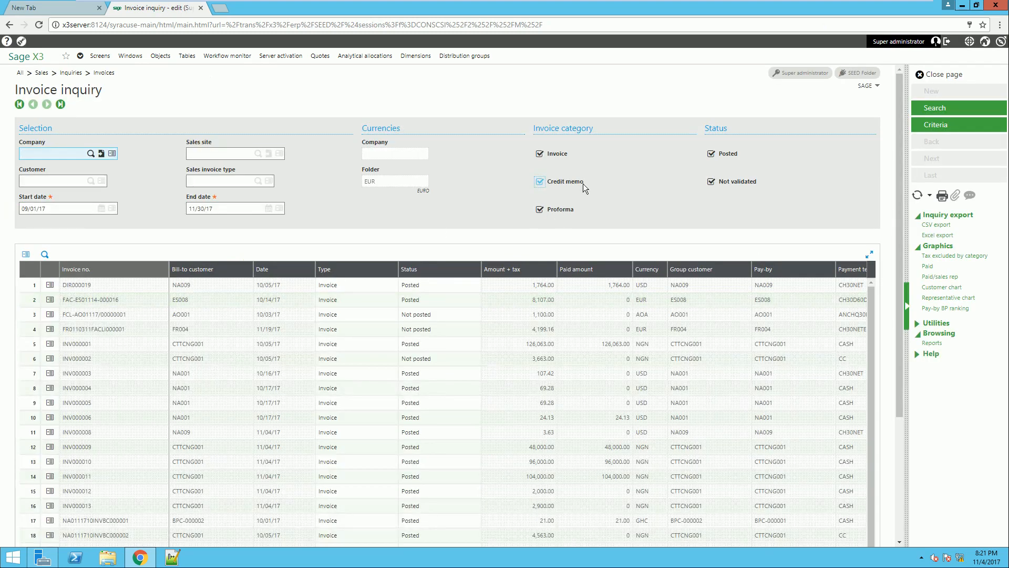
pyautogui.click(541, 154)
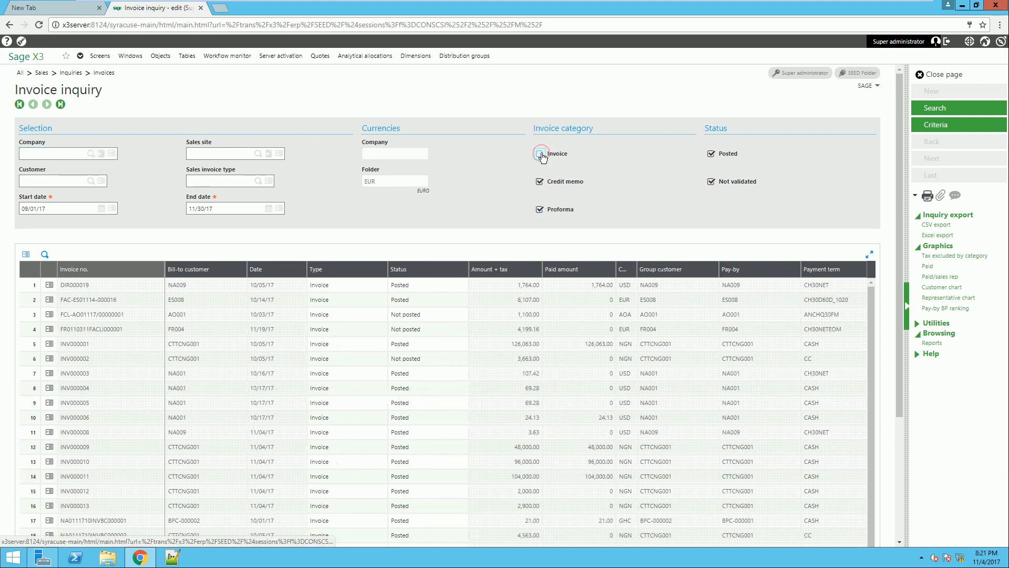
pyautogui.click(49, 155)
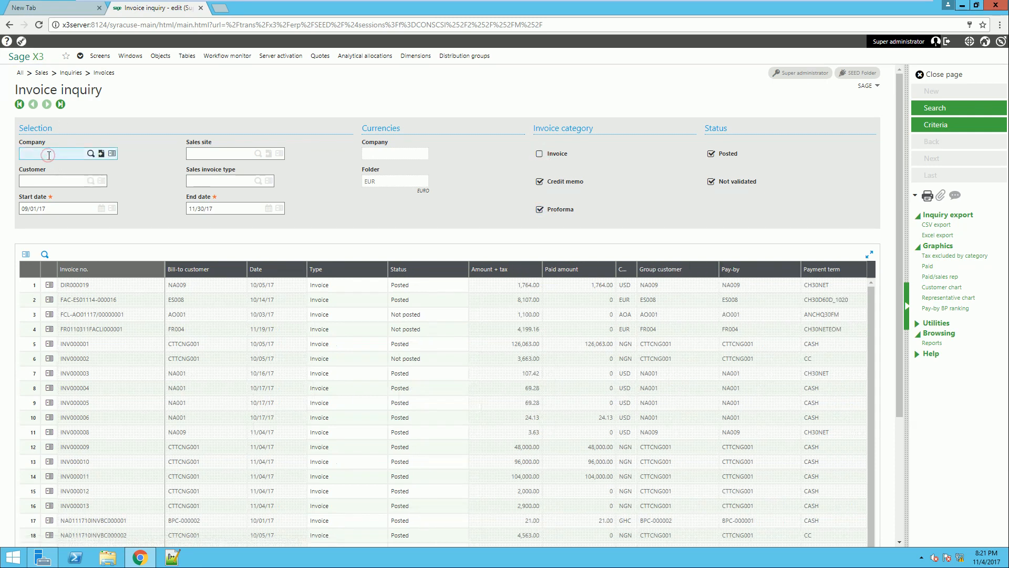
pyautogui.write('CJ10')
pyautogui.click(219, 156)
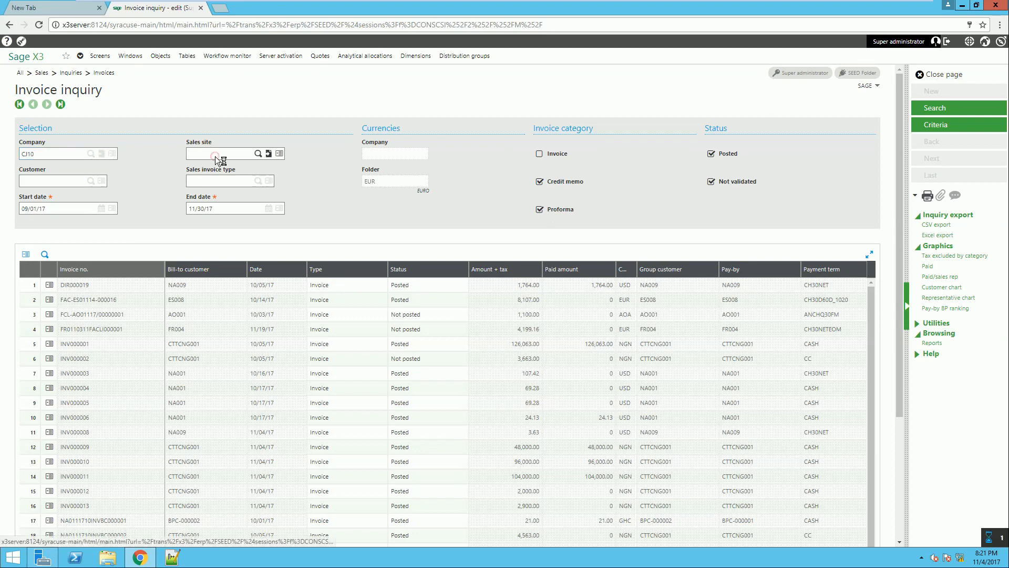
pyautogui.write('CJ200')
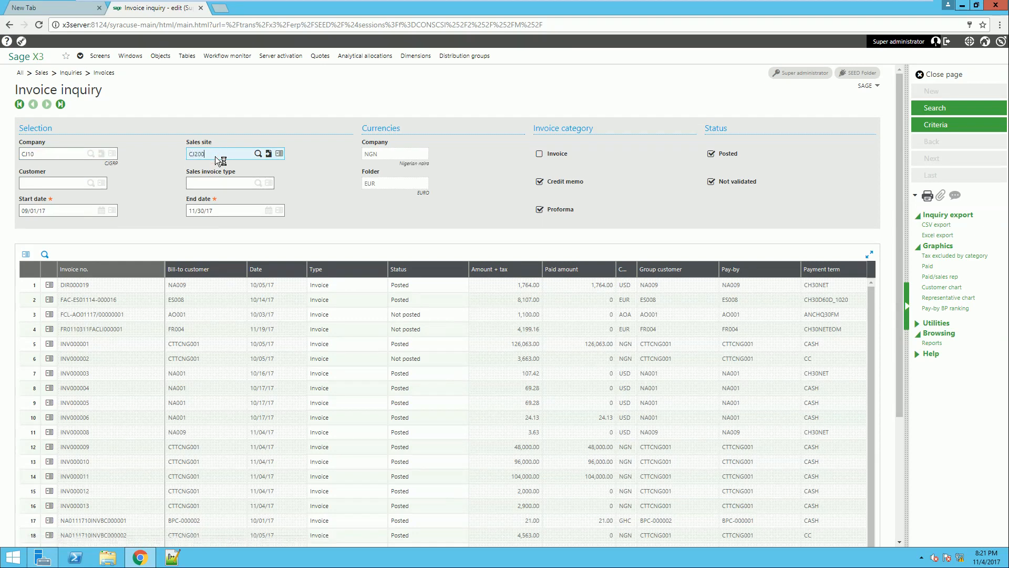
pyautogui.press('Tab')
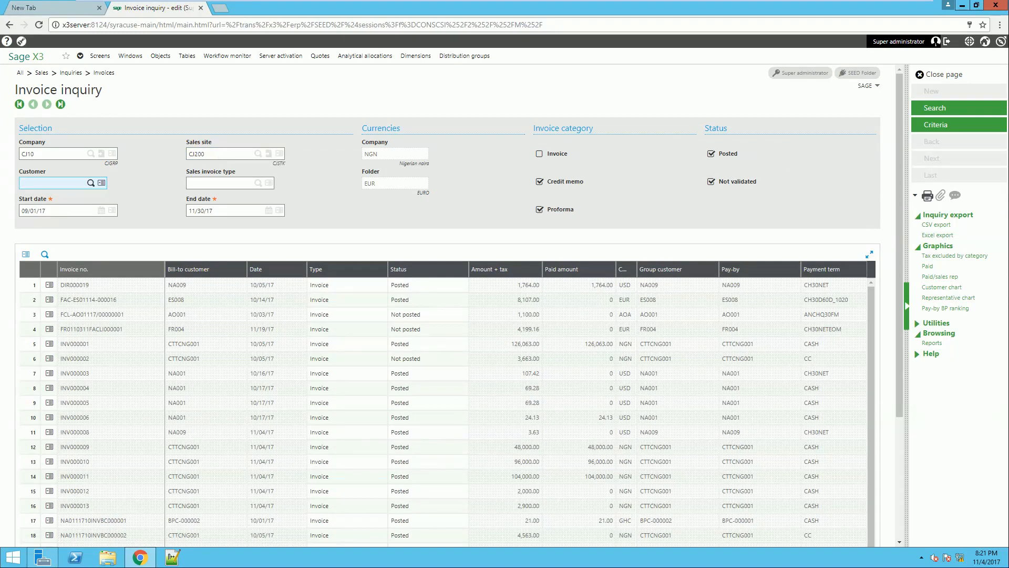
pyautogui.click(941, 110)
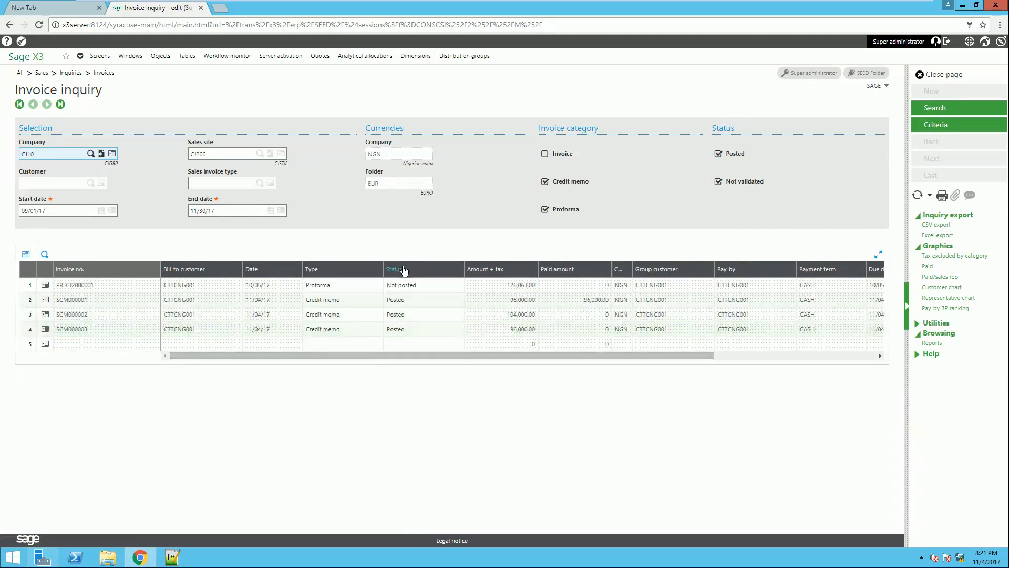
pyautogui.moveTo(436, 354); pyautogui.dragTo(635, 354)
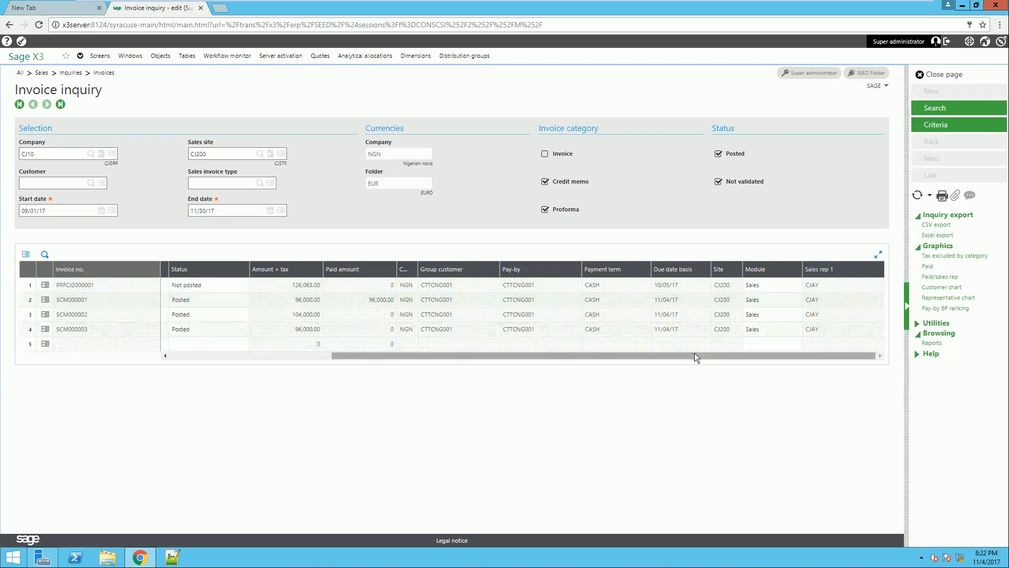
pyautogui.moveTo(692, 356); pyautogui.dragTo(509, 355)
pyautogui.click(945, 75)
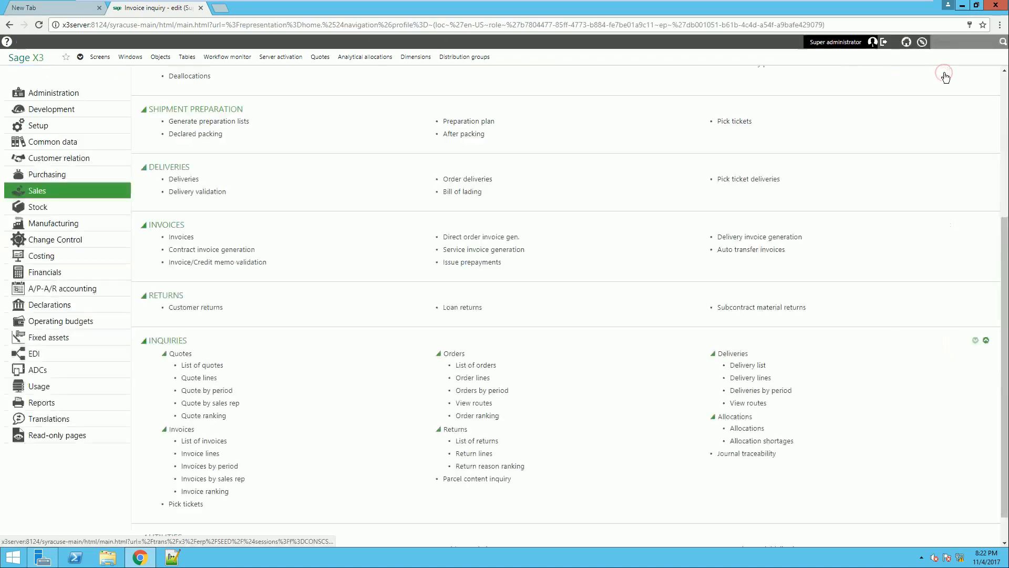